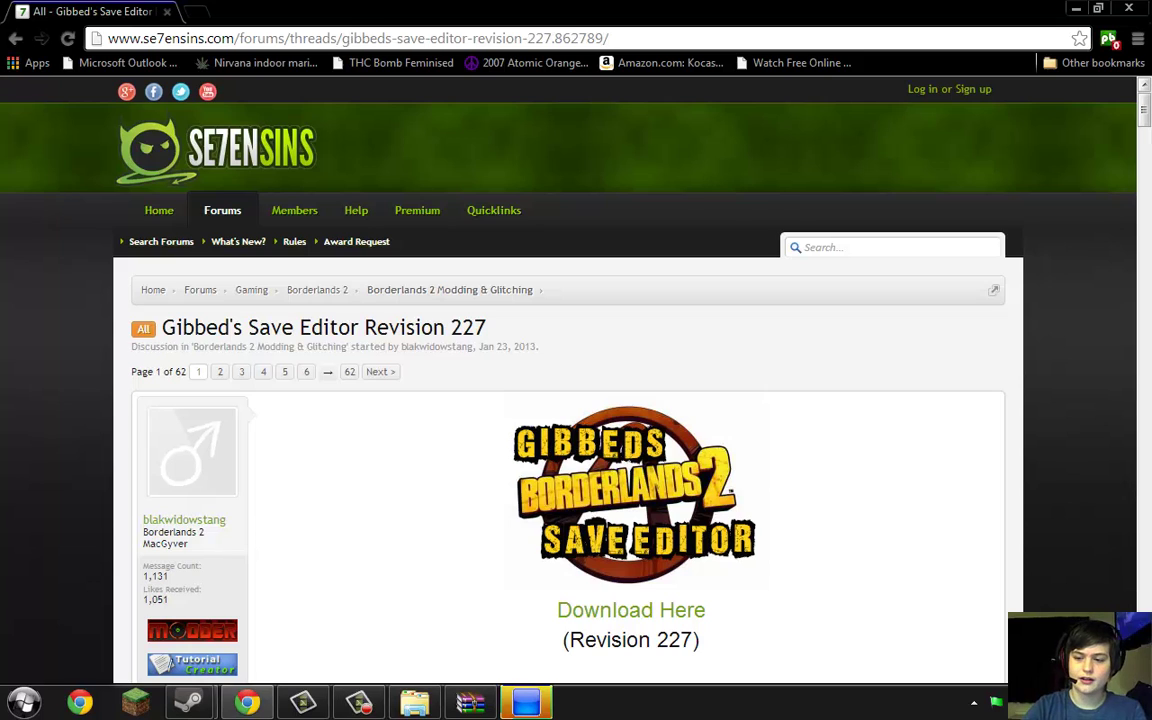
Expand the 'Other Software You Will Need' spoiler and follow the BruteForce and Bruteforce Dependencies download links
{"action": "scroll", "coordinate": [576, 400], "scroll_direction": "down", "scroll_amount": 3}
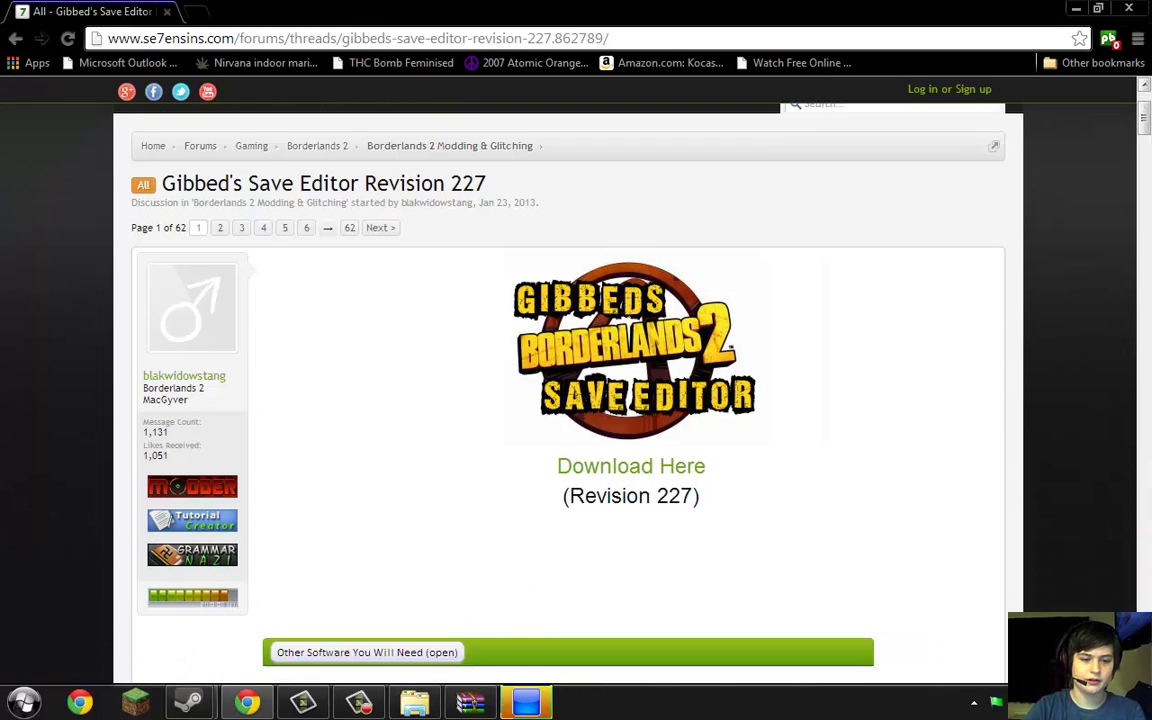
{"action": "scroll", "coordinate": [558, 594], "scroll_direction": "down", "scroll_amount": 4}
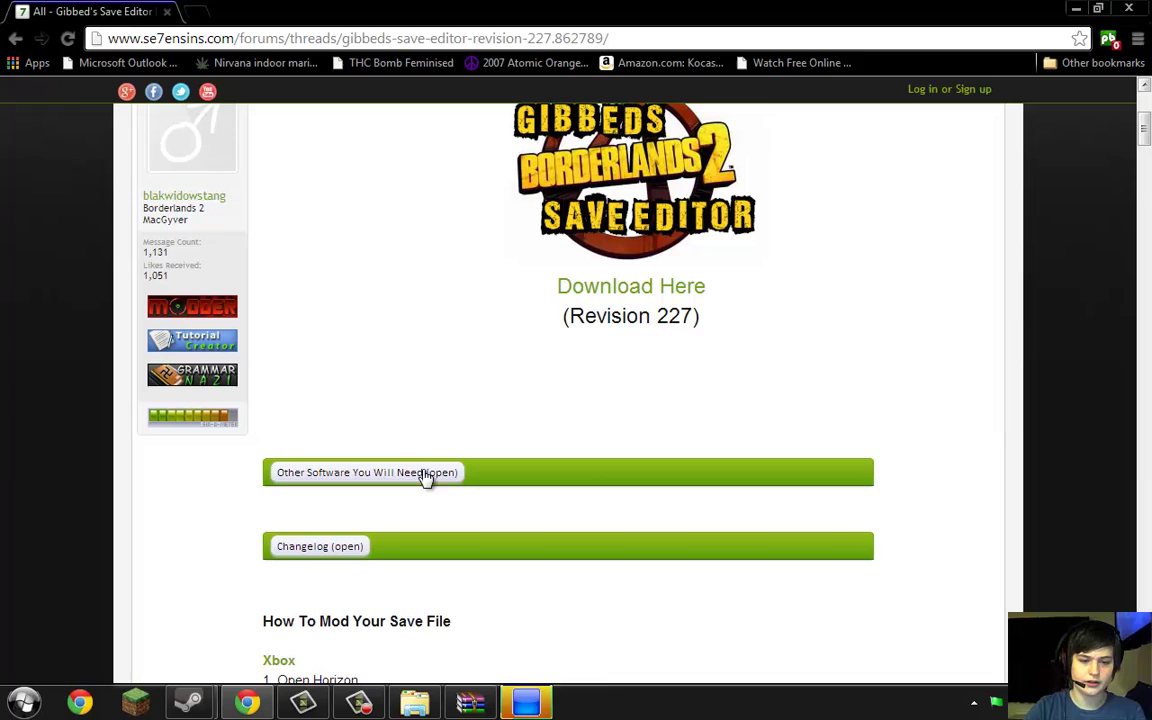
{"action": "left_click", "coordinate": [428, 477]}
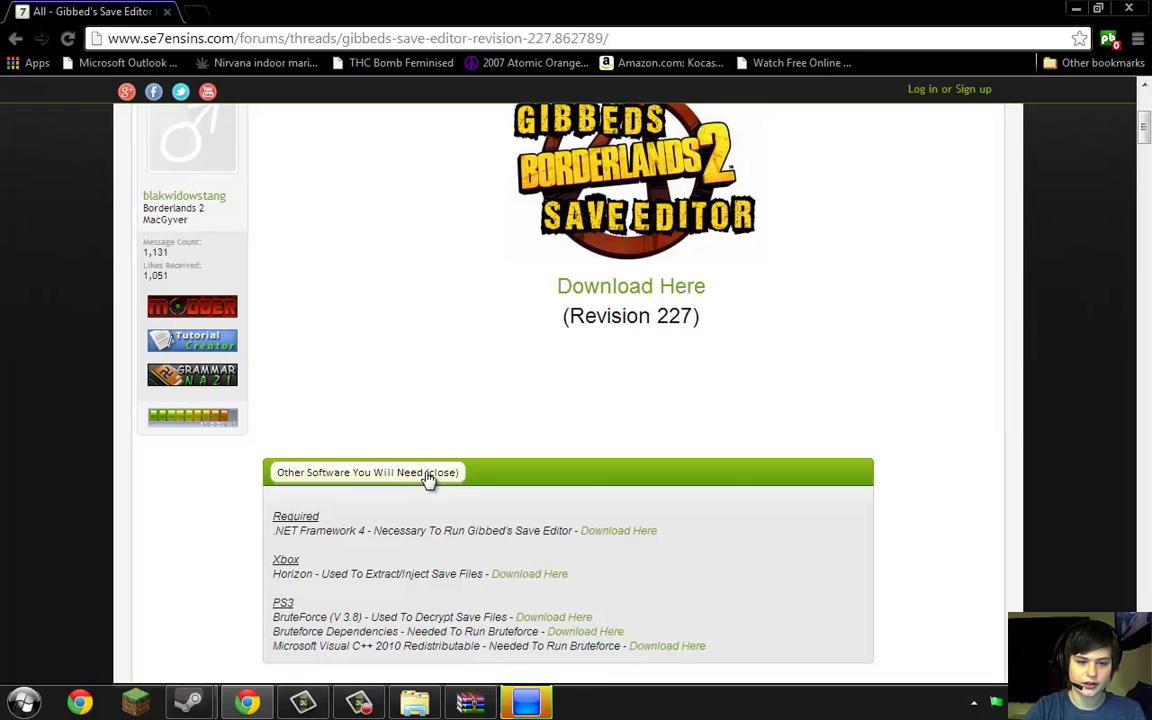
{"action": "left_click", "coordinate": [553, 612]}
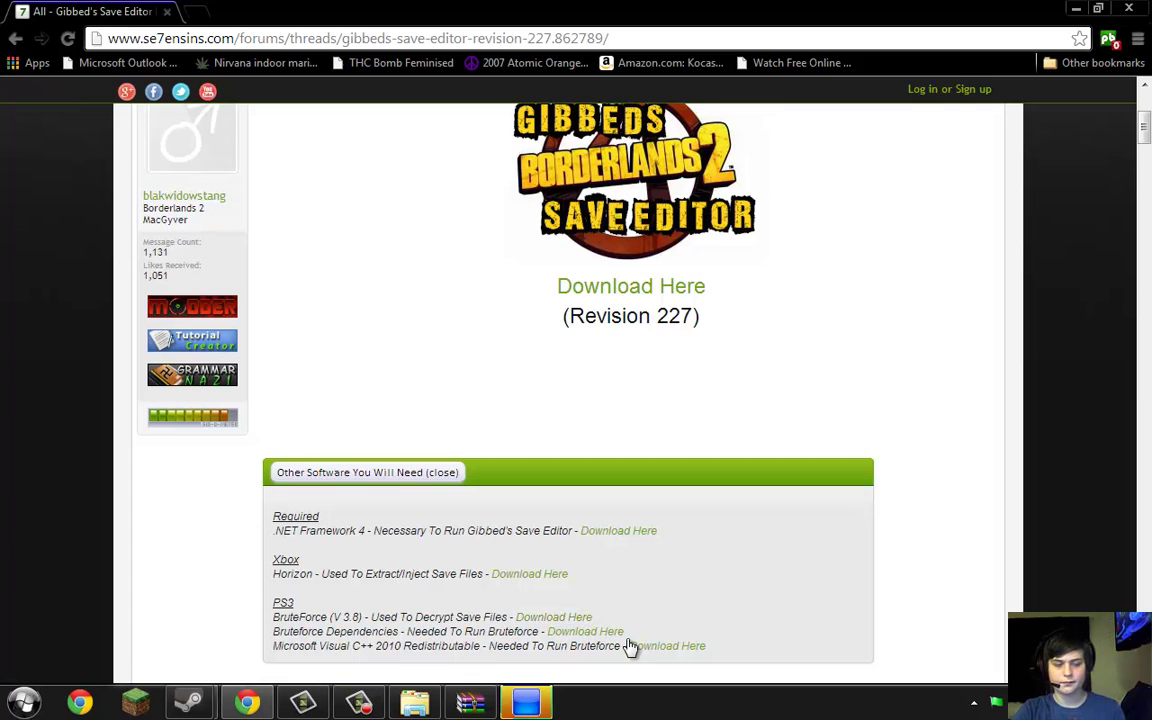
{"action": "left_click", "coordinate": [615, 634]}
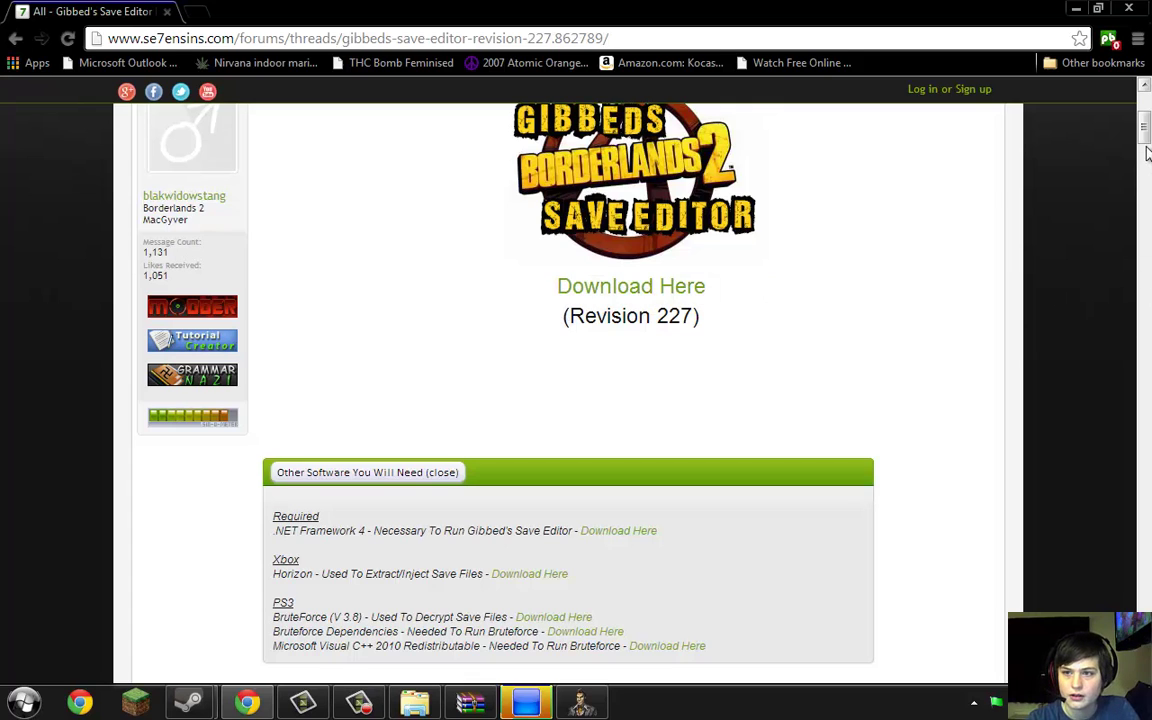
{"action": "scroll", "coordinate": [1031, 157], "scroll_direction": "up", "scroll_amount": 3}
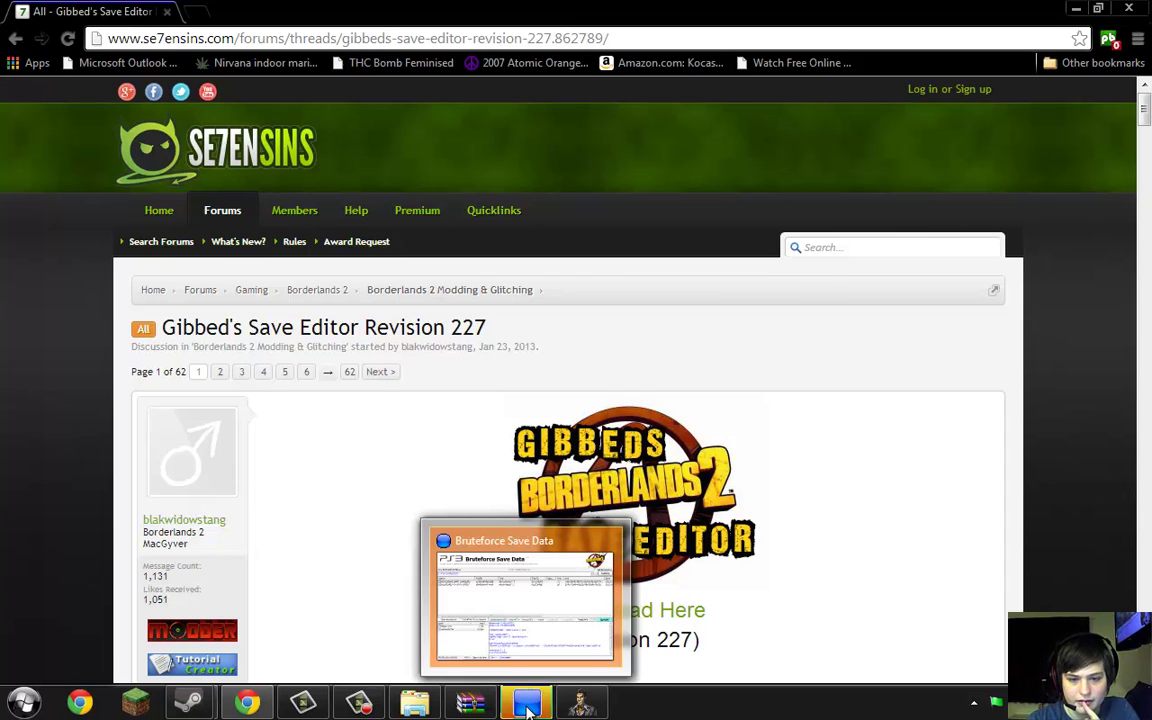
Dismiss the cheats update notice, maximize Bruteforce Save Data, and verify SAVE0025's PFD hashes
{"action": "left_click", "coordinate": [527, 707]}
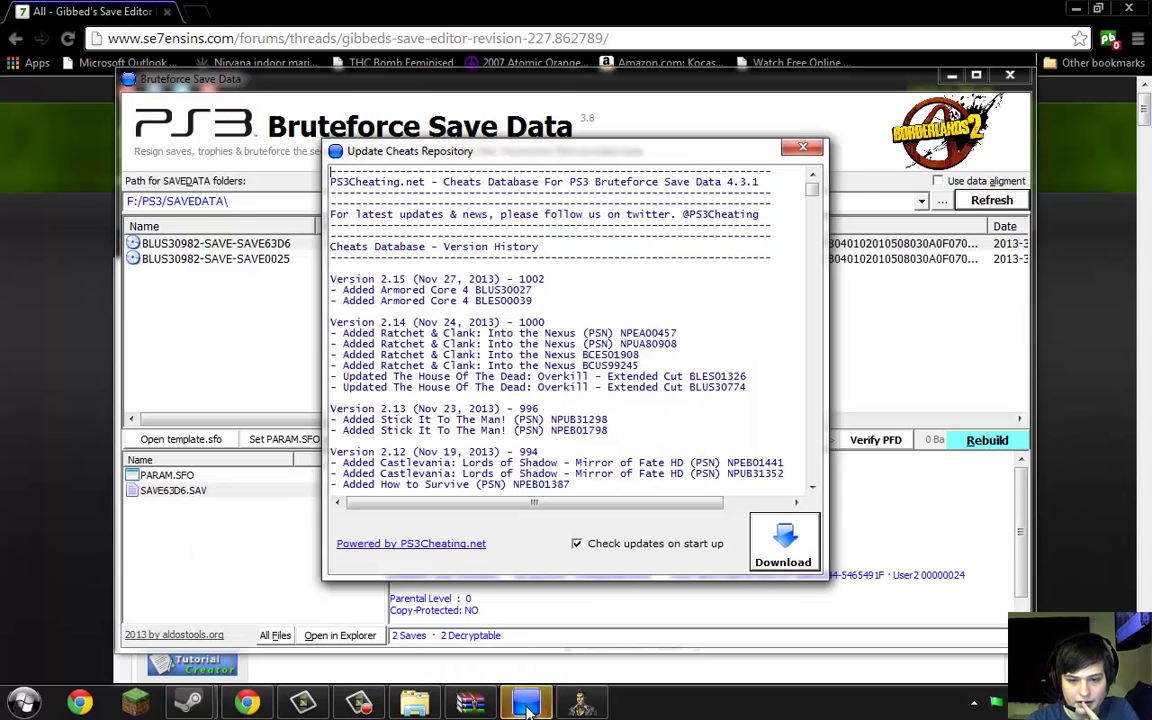
{"action": "left_click", "coordinate": [800, 148]}
{"action": "left_click_drag", "start_coordinate": [783, 92], "coordinate": [758, 2]}
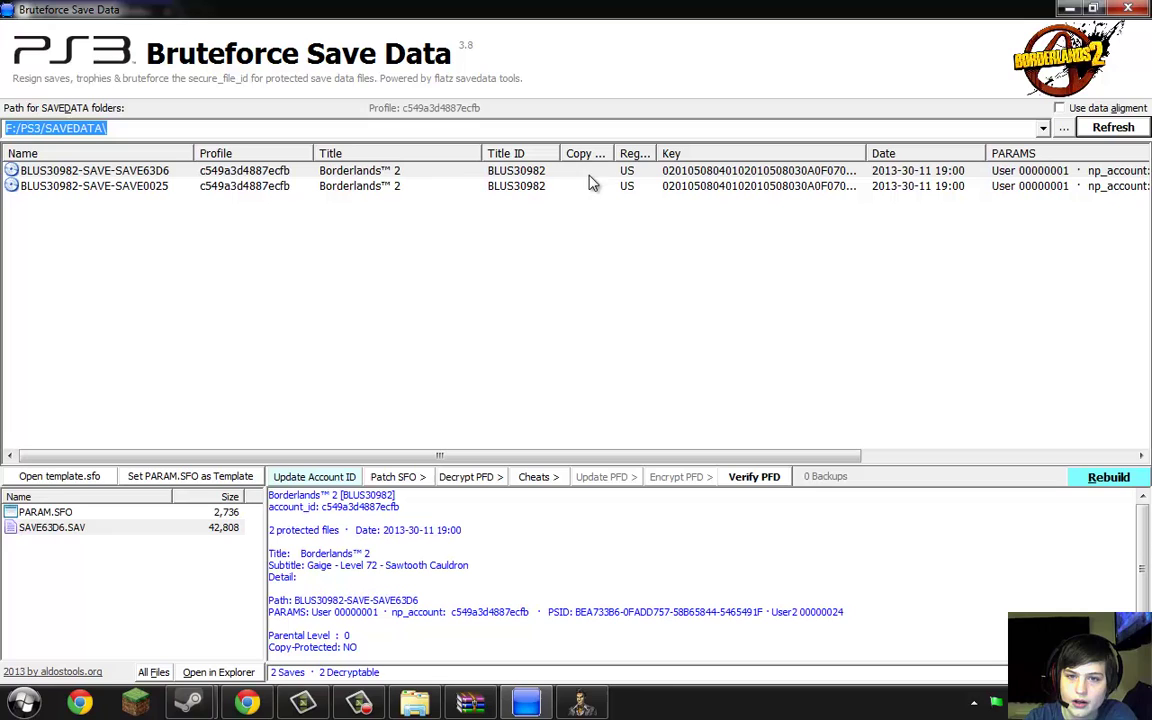
{"action": "key", "text": "Tab"}
{"action": "left_click", "coordinate": [153, 189]}
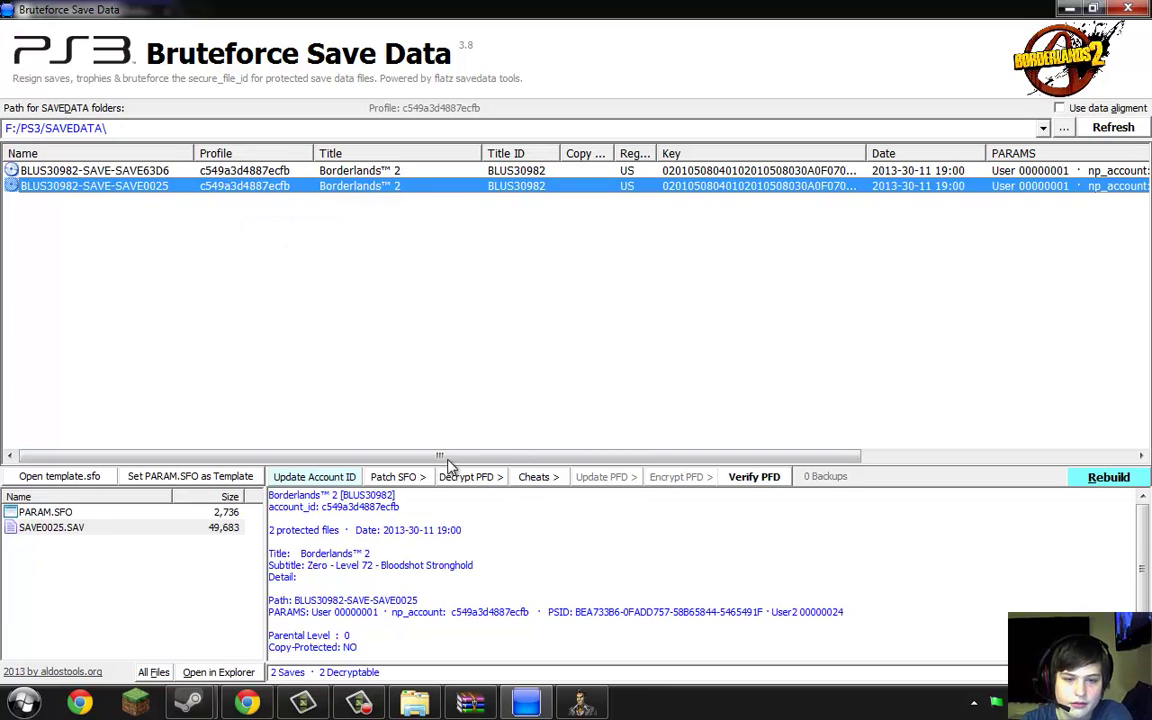
{"action": "left_click", "coordinate": [751, 479]}
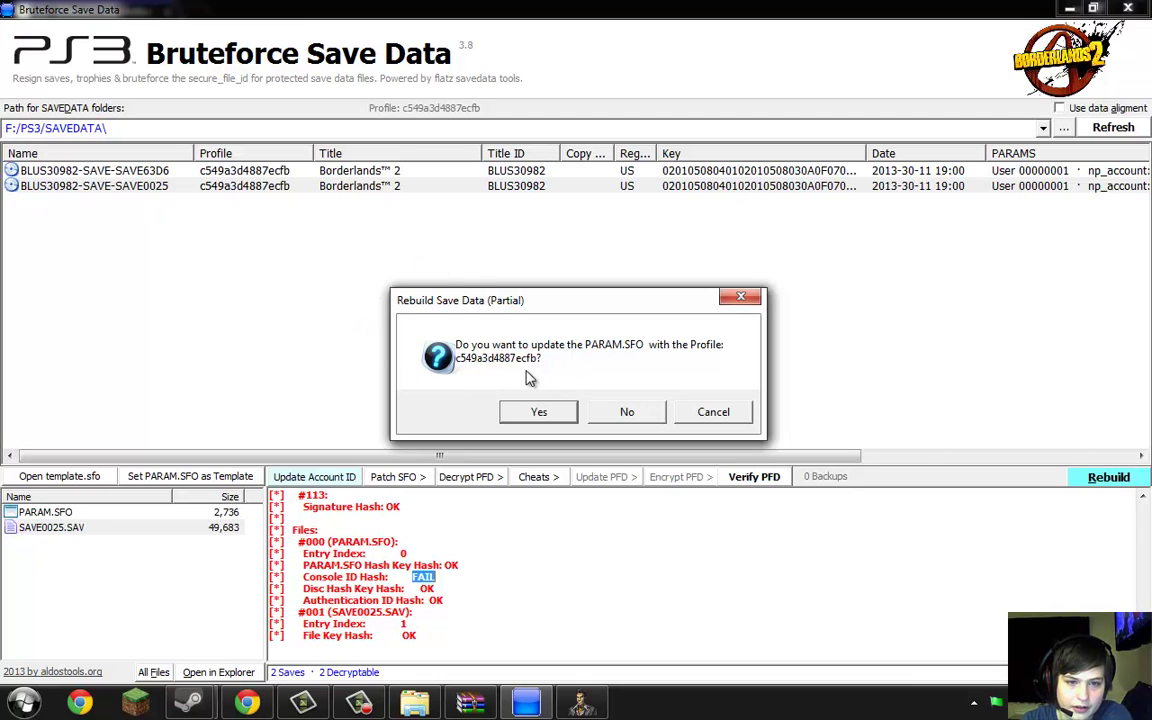
Confirm rebuilding PARAM.SFO for the profile, then decrypt all files of SAVE0025.SAV
{"action": "left_click", "coordinate": [538, 416]}
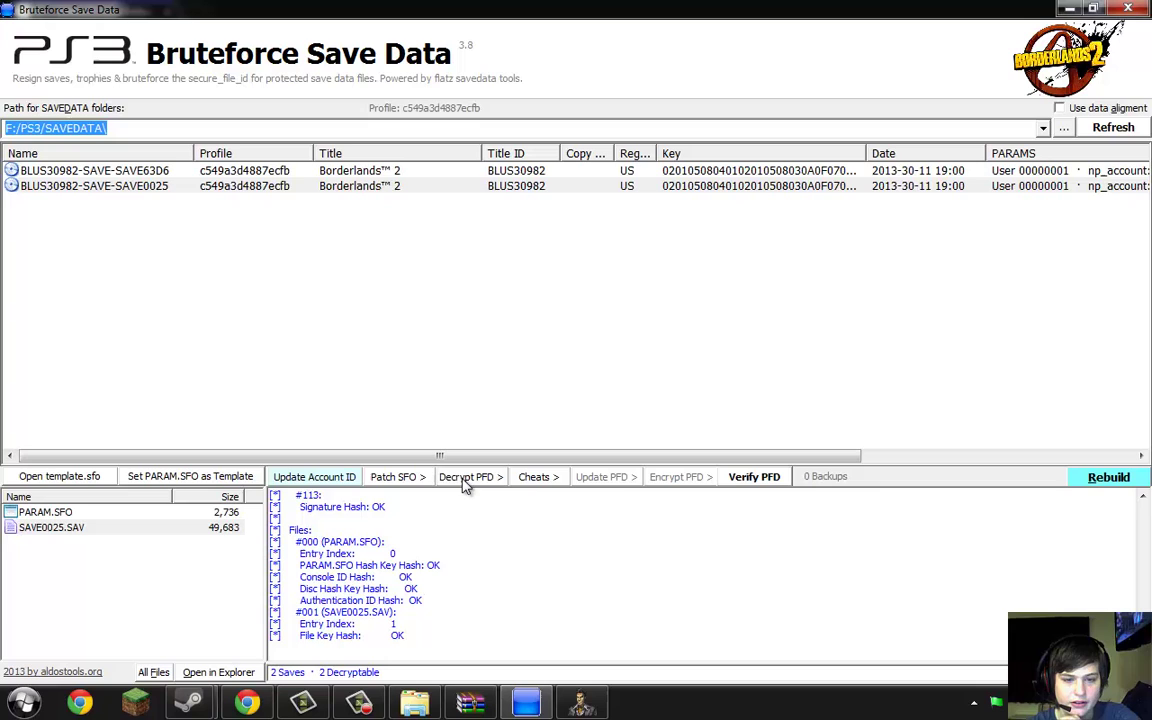
{"action": "left_click", "coordinate": [497, 478]}
{"action": "left_click", "coordinate": [508, 500]}
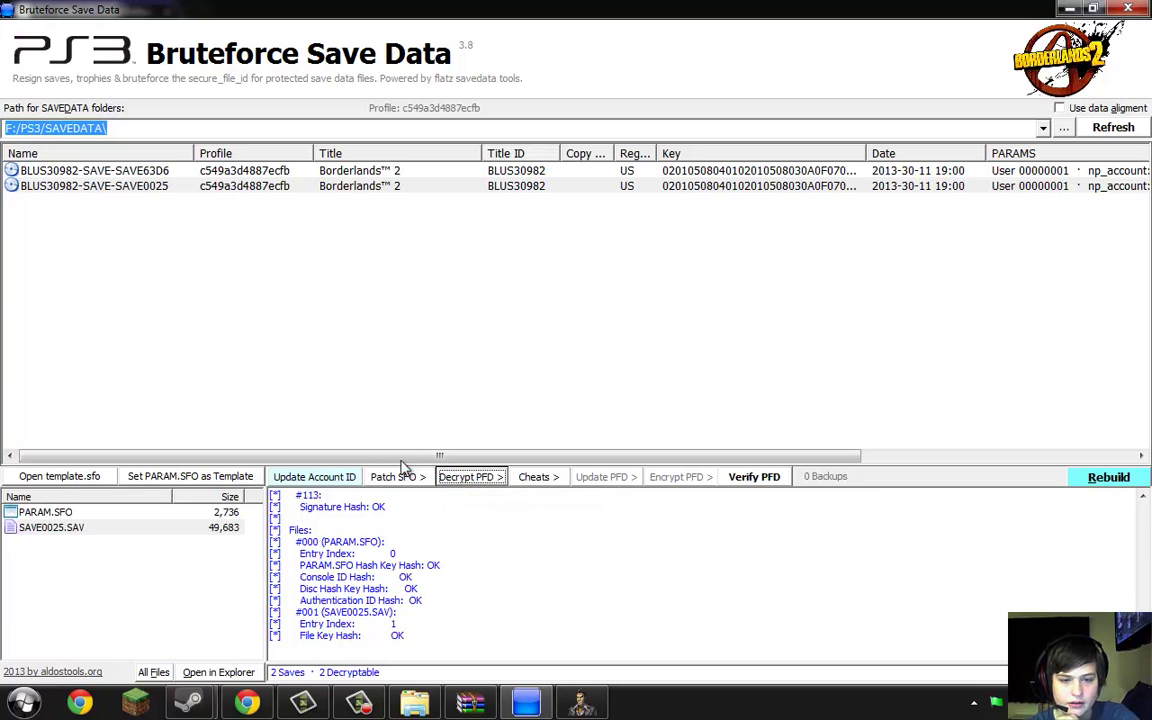
{"action": "left_click", "coordinate": [480, 414]}
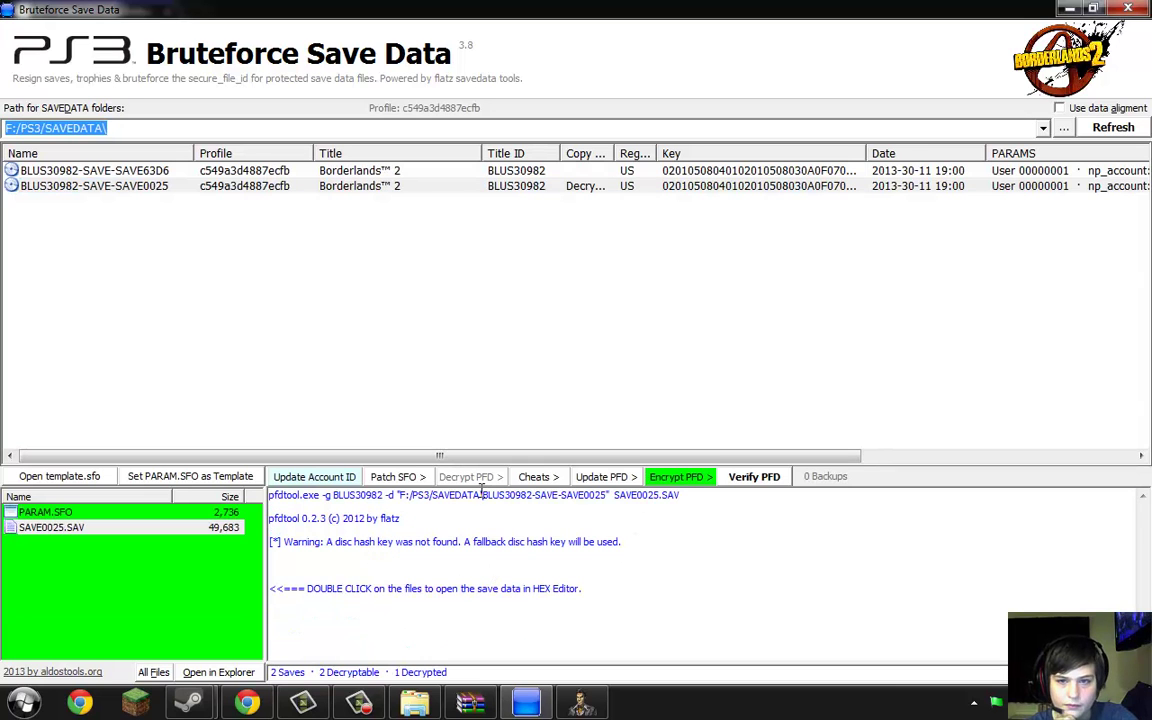
Open SAVE0025.SAV from F:\PS3\SAVEDATA\BLUS30982-SAVE-SAVE0025 as a PS3 Save File
{"action": "left_click", "coordinate": [582, 702]}
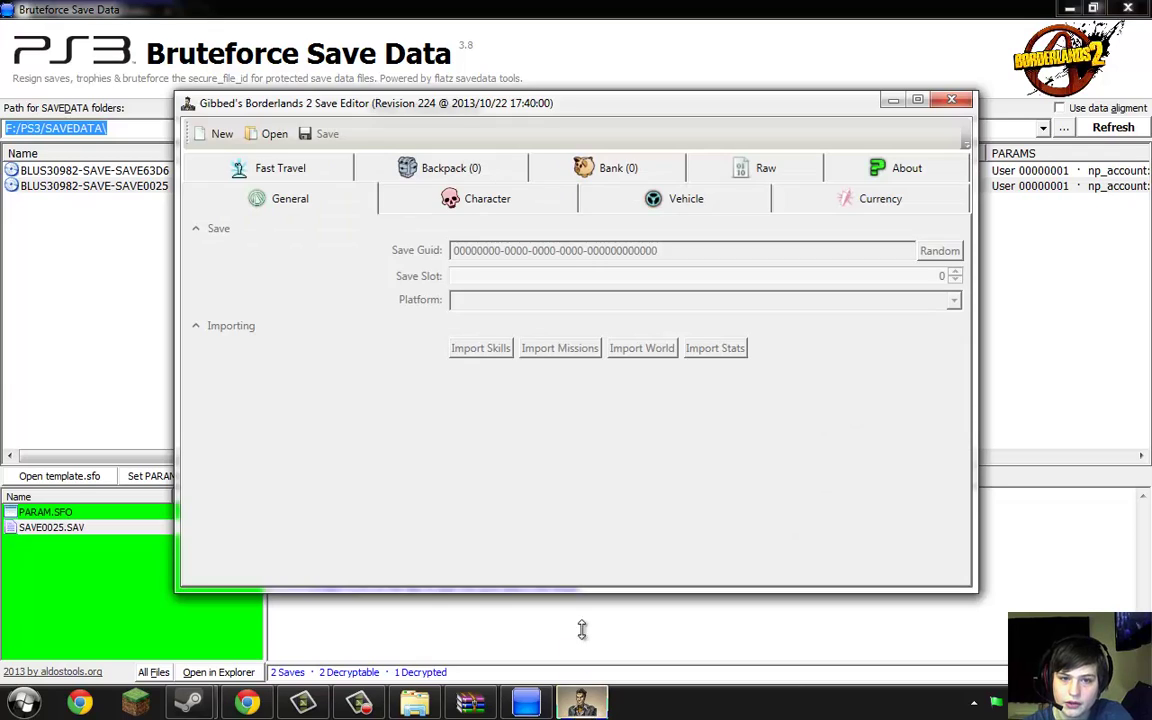
{"action": "left_click", "coordinate": [277, 136]}
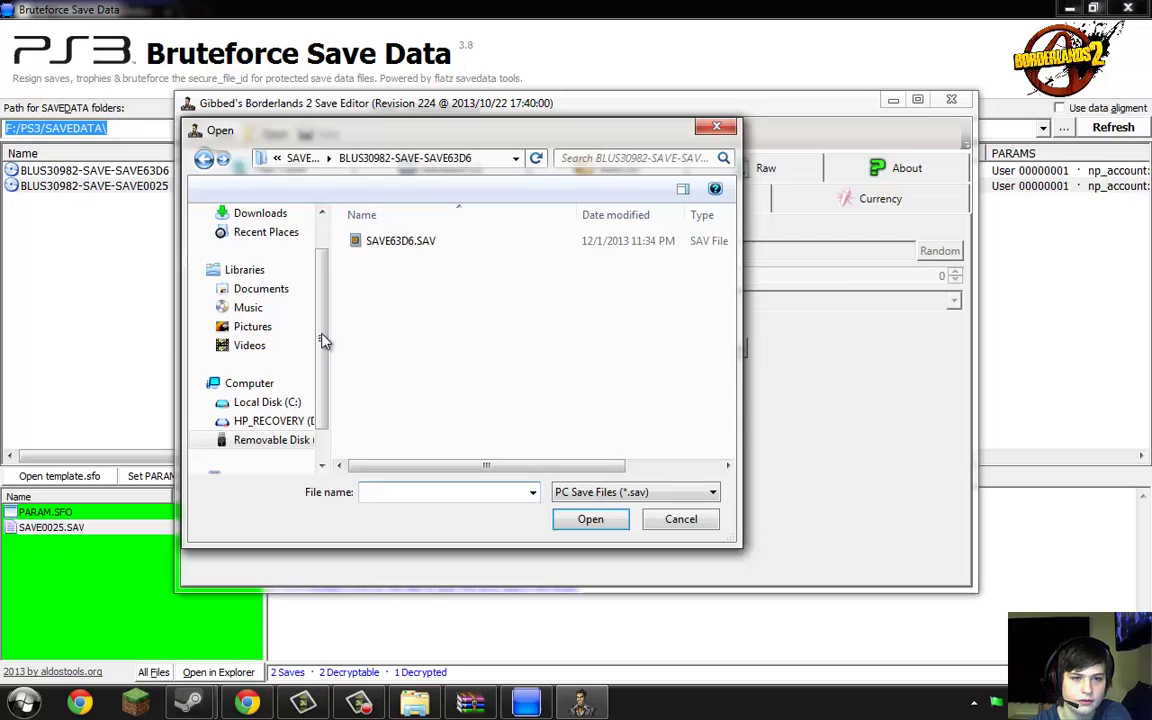
{"action": "scroll", "coordinate": [300, 400], "scroll_direction": "down", "scroll_amount": 1}
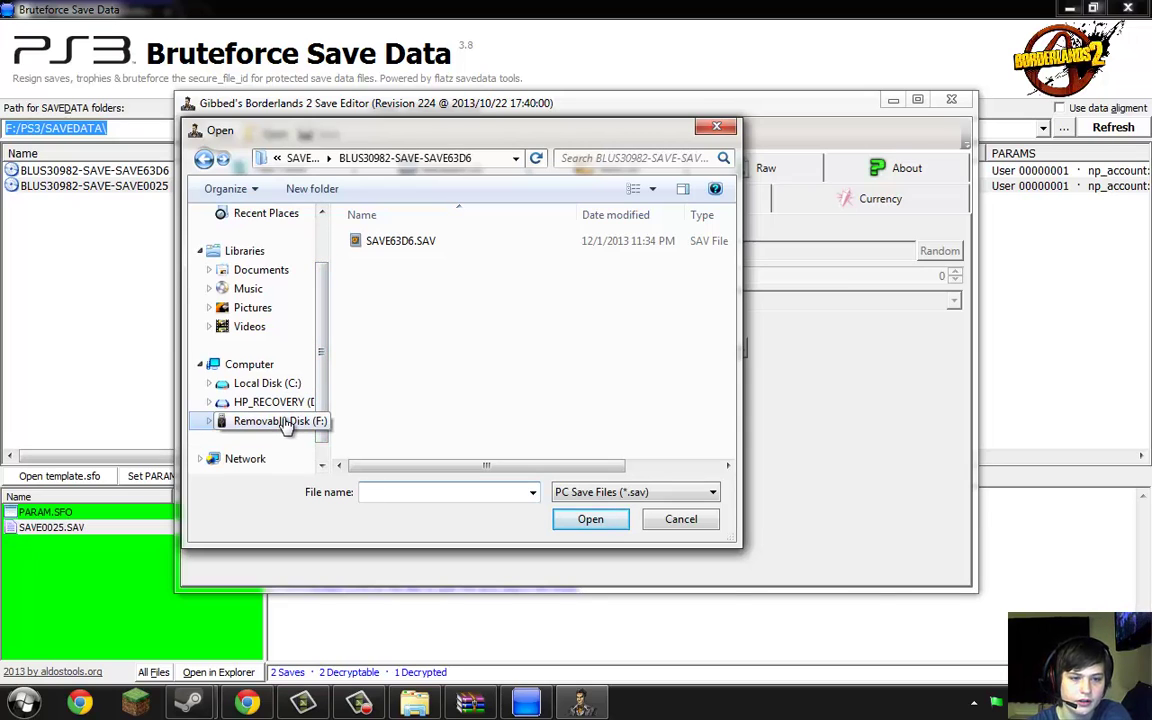
{"action": "left_click", "coordinate": [287, 423]}
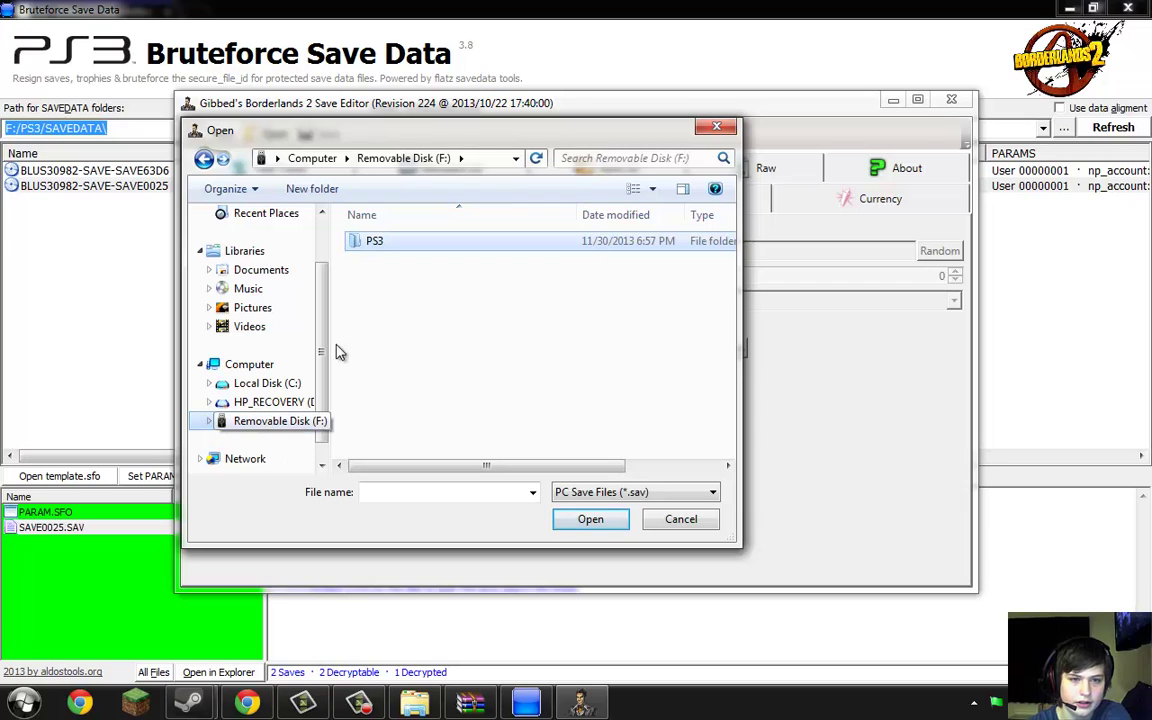
{"action": "double_click", "coordinate": [407, 244]}
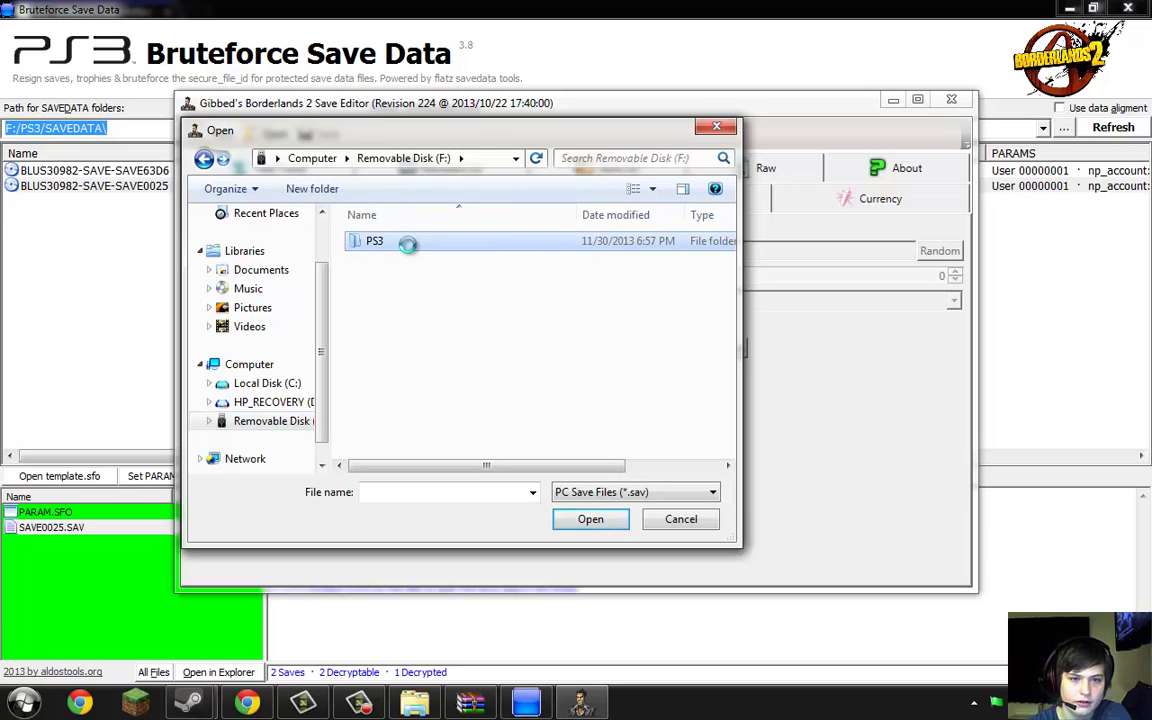
{"action": "double_click", "coordinate": [408, 243]}
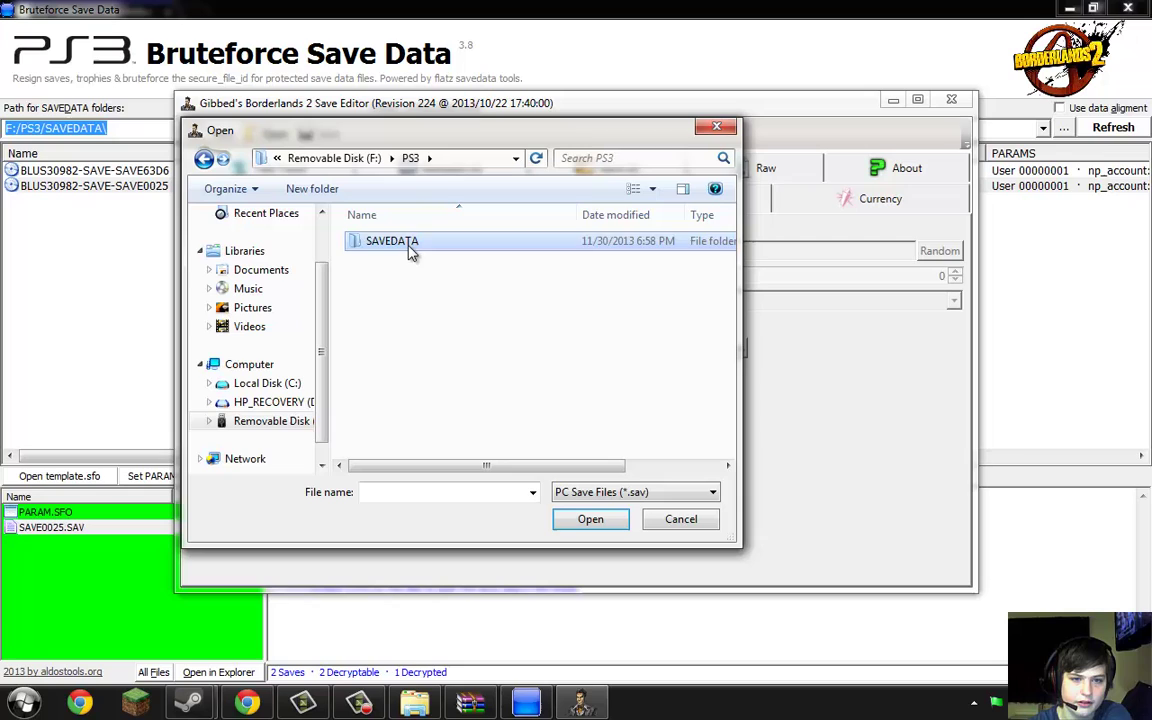
{"action": "left_click", "coordinate": [408, 246]}
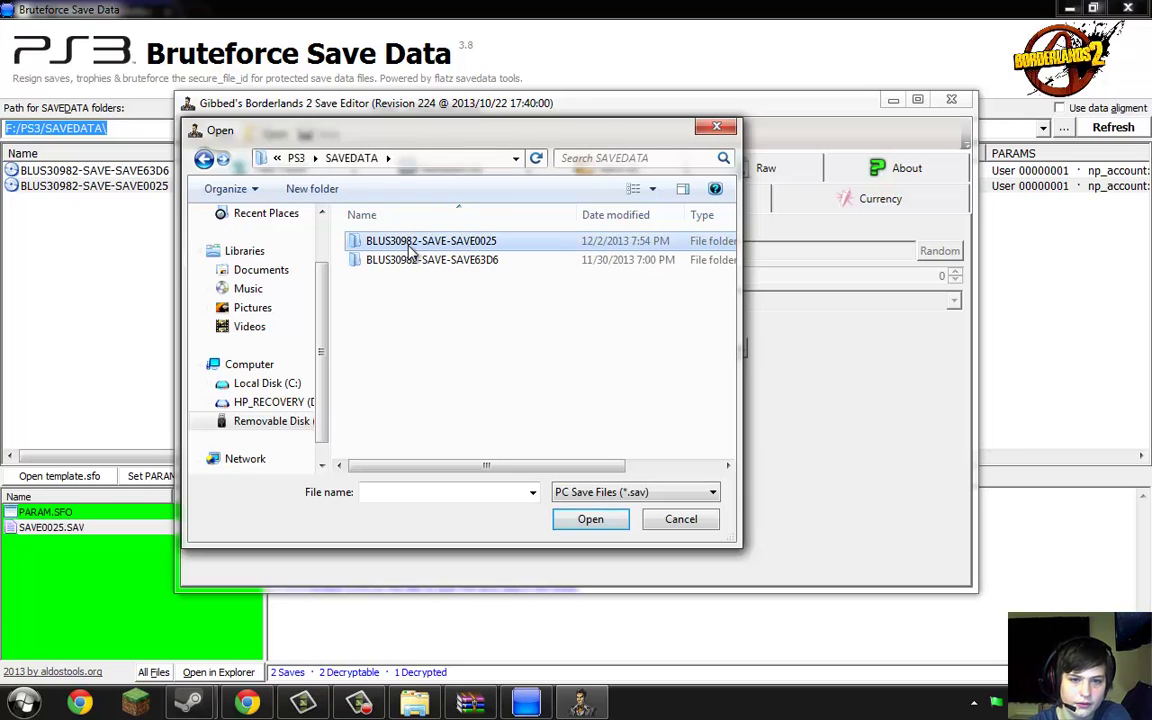
{"action": "double_click", "coordinate": [408, 250]}
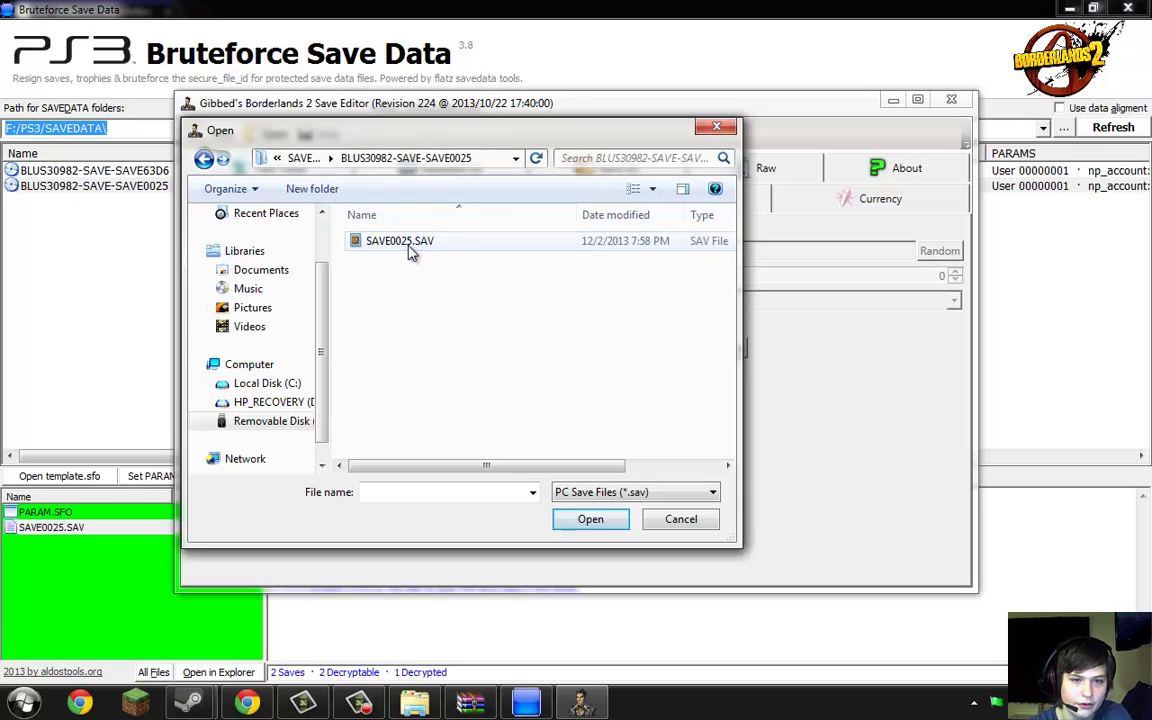
{"action": "left_click", "coordinate": [592, 492]}
{"action": "left_click", "coordinate": [586, 539]}
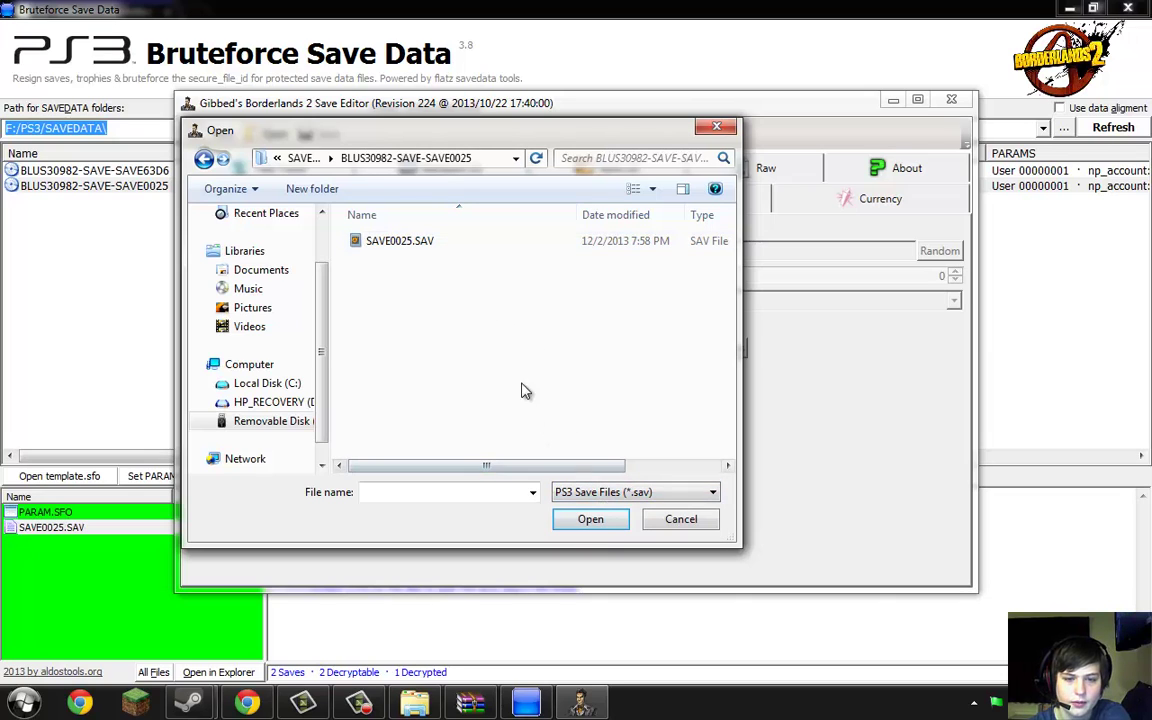
{"action": "double_click", "coordinate": [478, 242]}
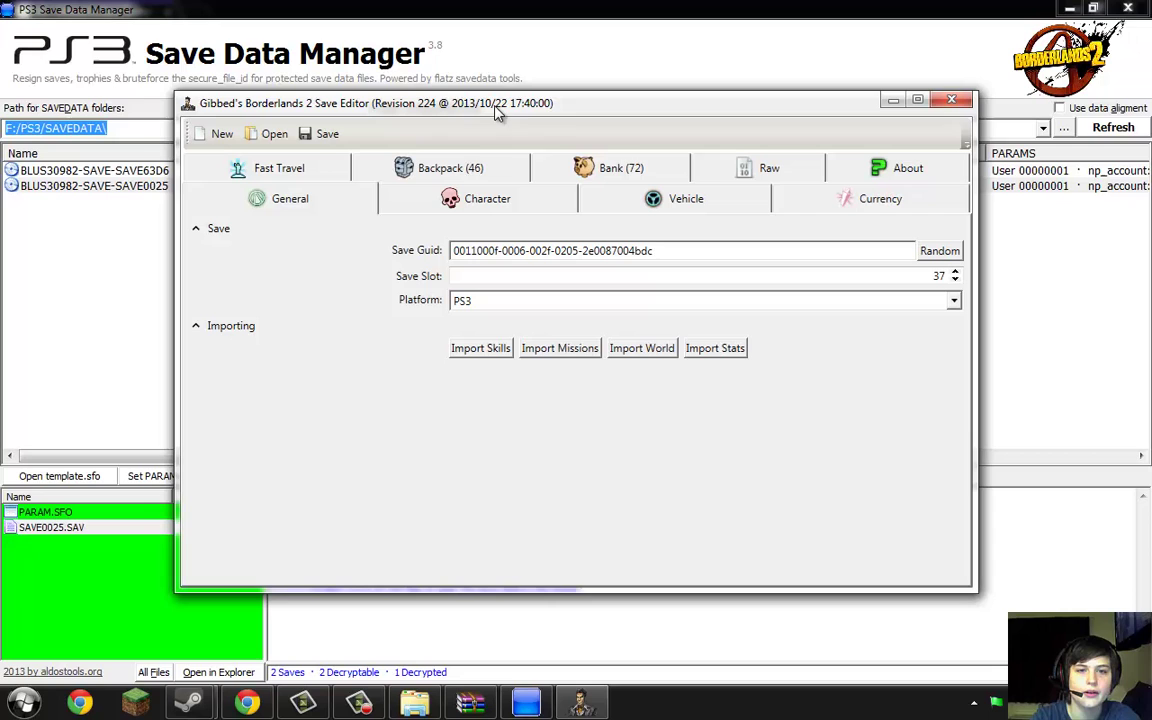
Maximize the editor and on the Character tab switch the class from Krieg (Psycho) to Zero (Assassin)
{"action": "left_click_drag", "start_coordinate": [465, 100], "coordinate": [470, 46]}
{"action": "left_click_drag", "start_coordinate": [530, 9], "coordinate": [514, 4]}
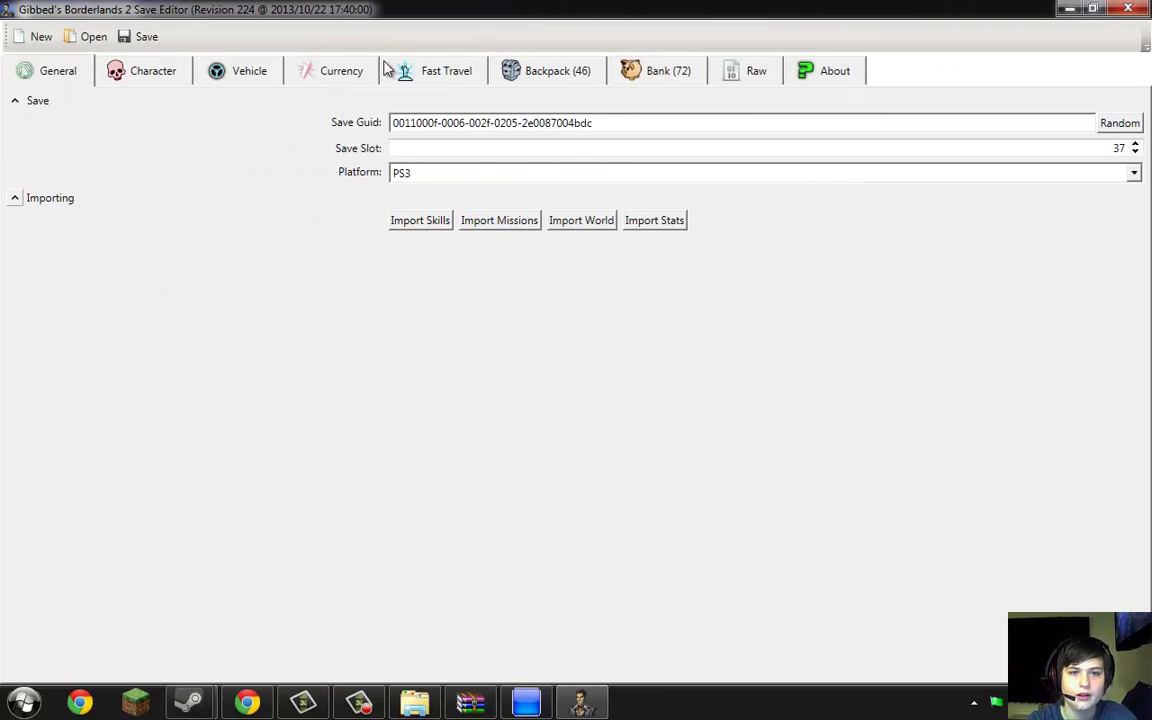
{"action": "left_click", "coordinate": [130, 73]}
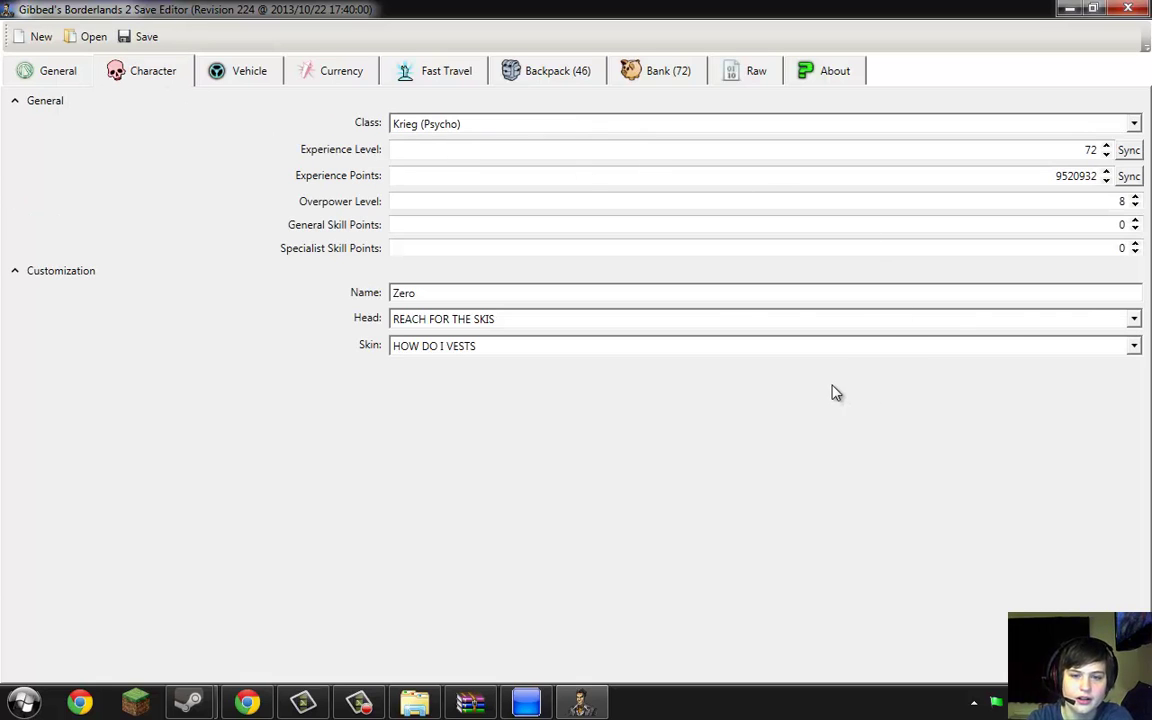
{"action": "left_click", "coordinate": [1134, 319]}
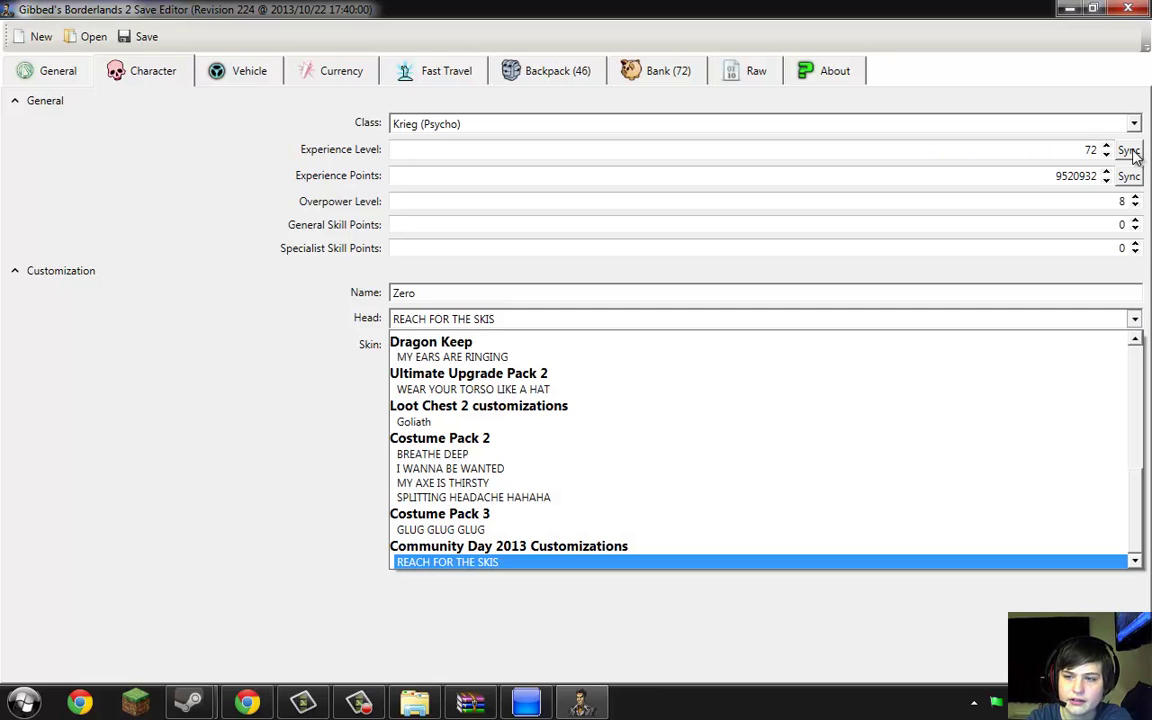
{"action": "left_click", "coordinate": [752, 563]}
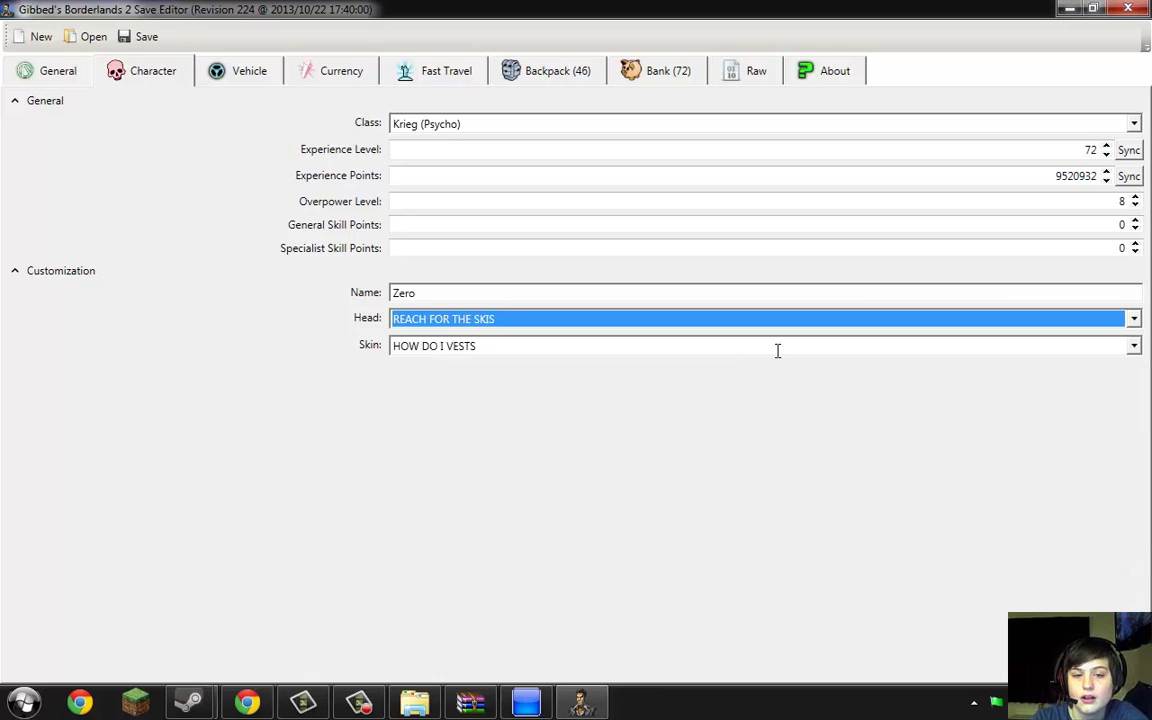
{"action": "left_click", "coordinate": [1135, 124]}
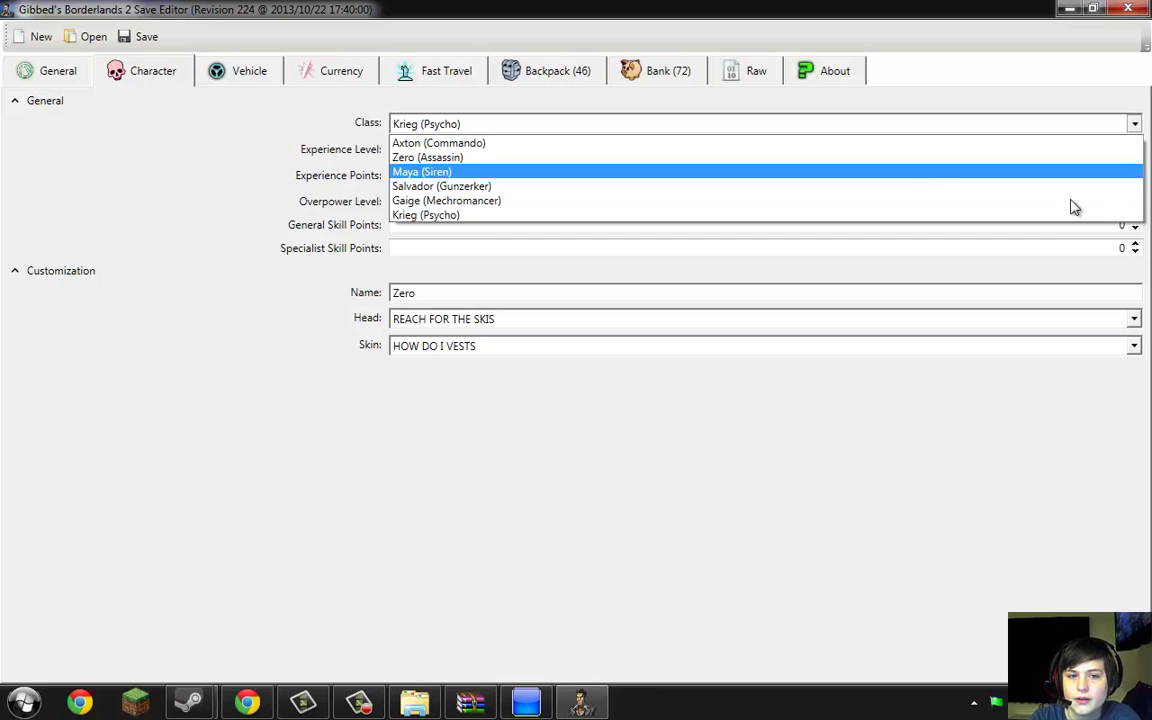
{"action": "scroll", "coordinate": [1036, 190], "scroll_direction": "up", "scroll_amount": 3}
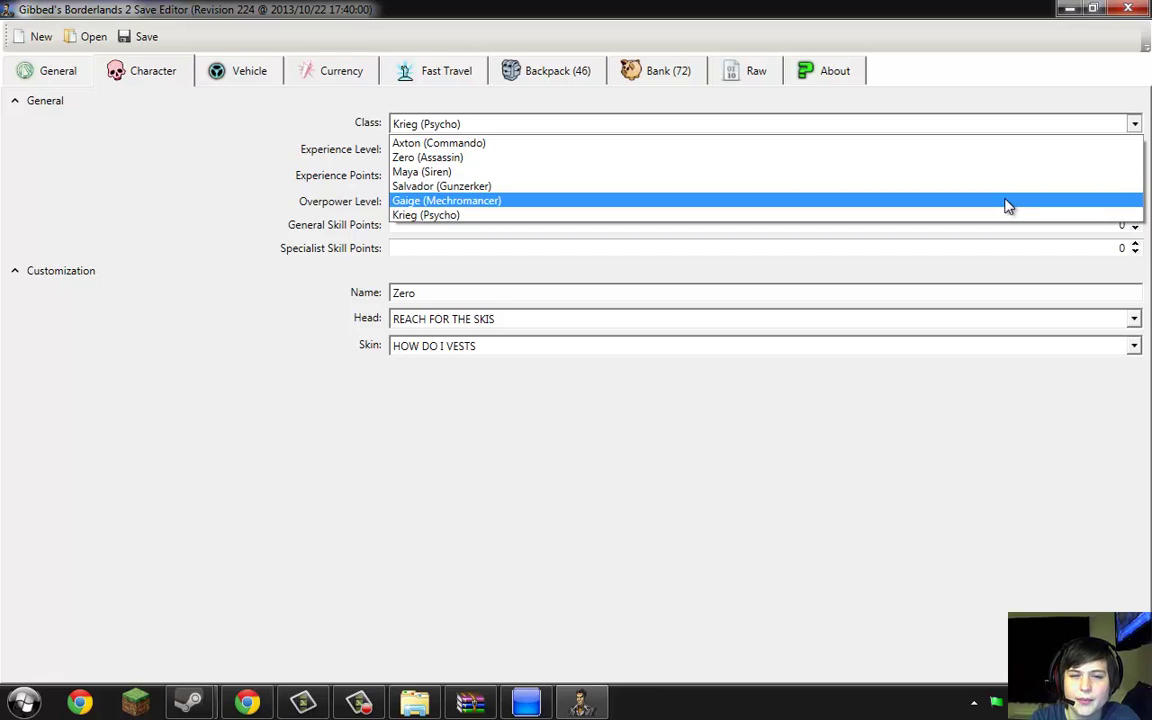
{"action": "left_click", "coordinate": [482, 158]}
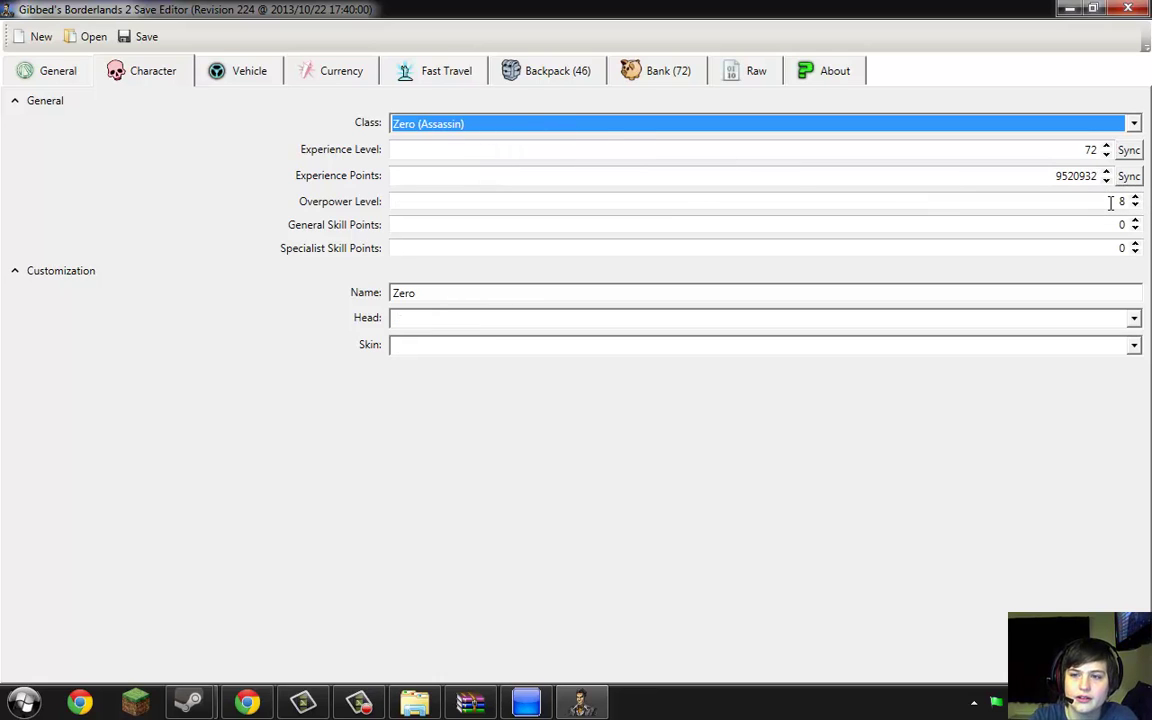
Replace the Overpower Level value with 985647
{"action": "left_click_drag", "start_coordinate": [1110, 203], "coordinate": [1148, 205]}
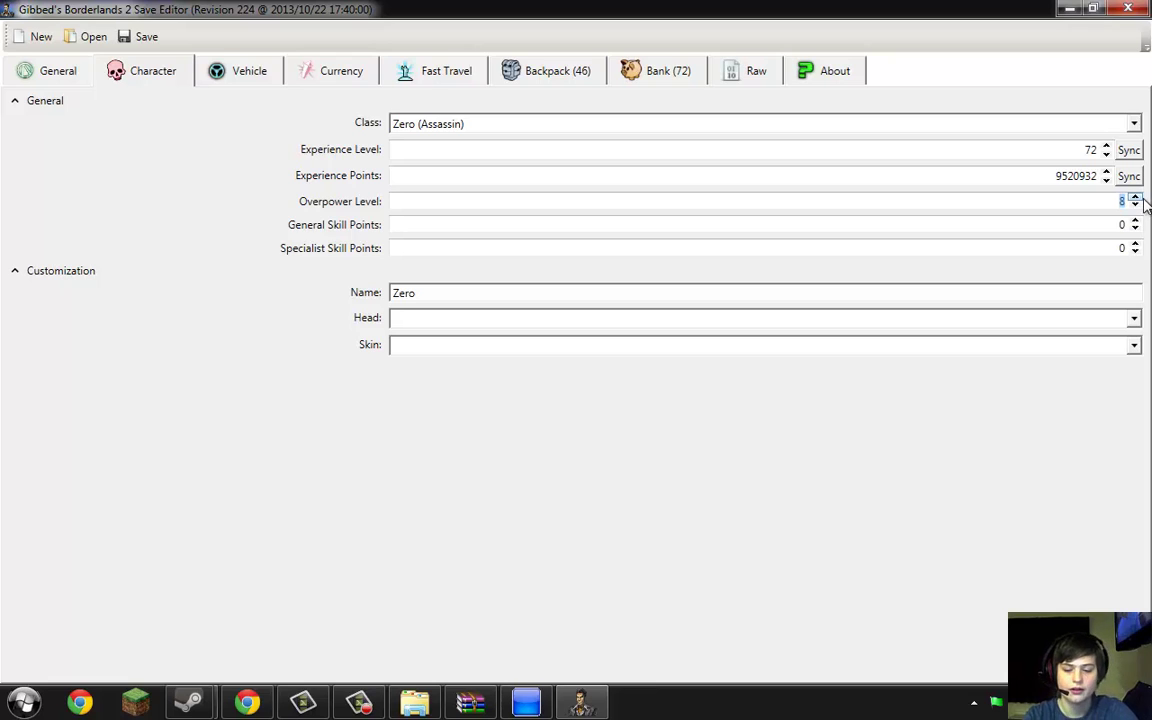
{"action": "type", "text": "98564"}
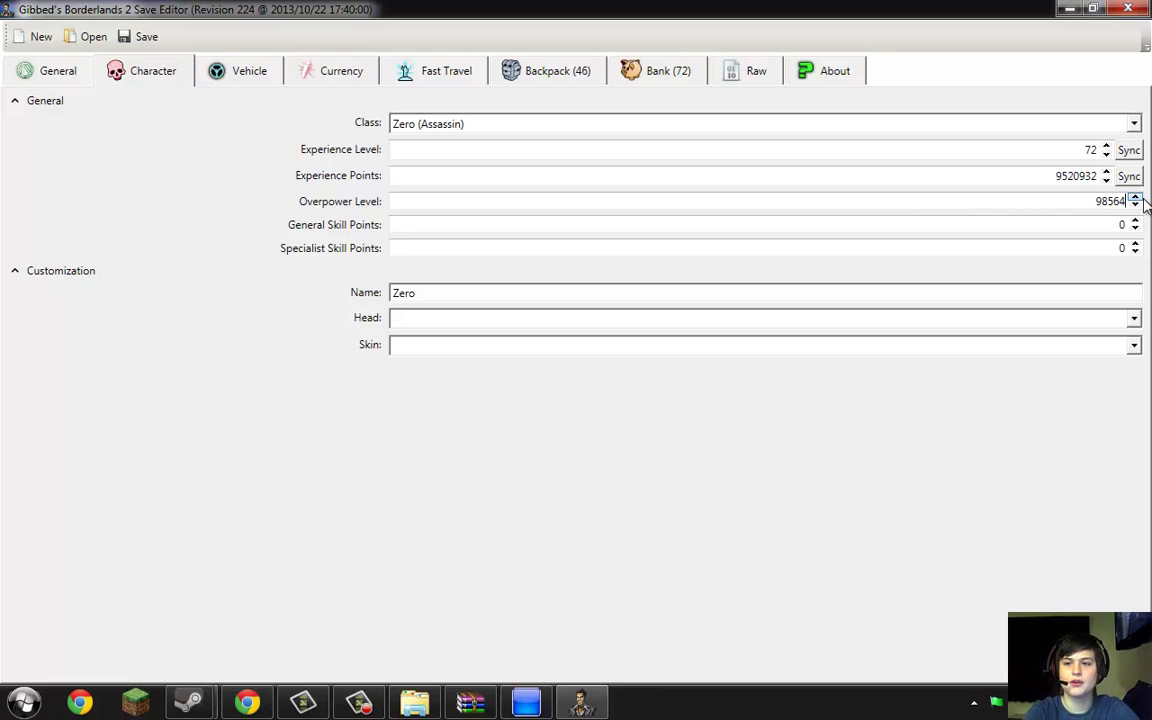
{"action": "type", "text": "736148356349642868372563487563287956"}
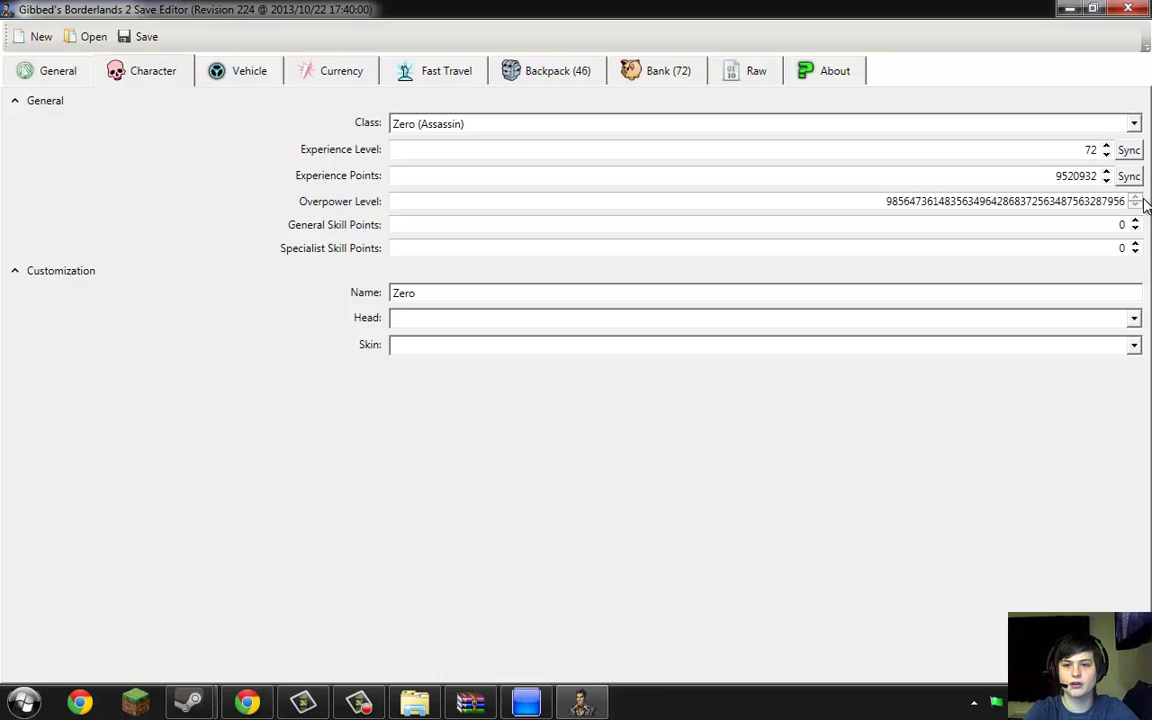
{"action": "type", "text": "438752634895634856328946985648975634298"}
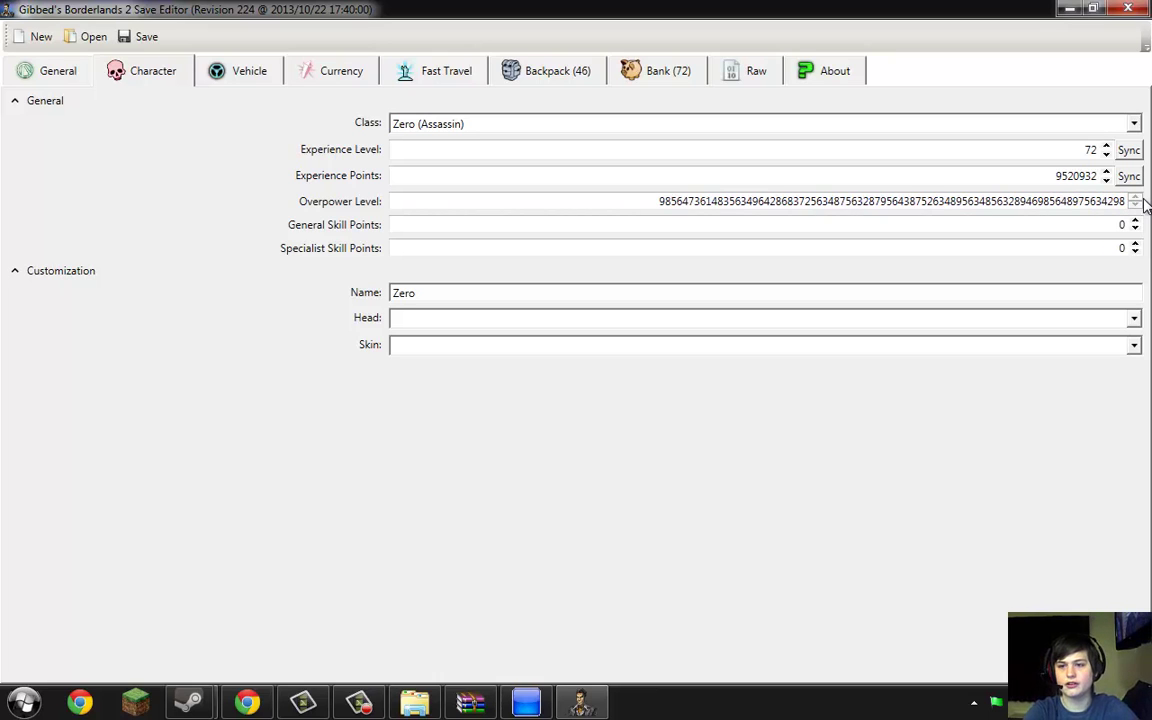
{"action": "type", "text": "5638794562387"}
{"action": "left_click", "coordinate": [1086, 271]}
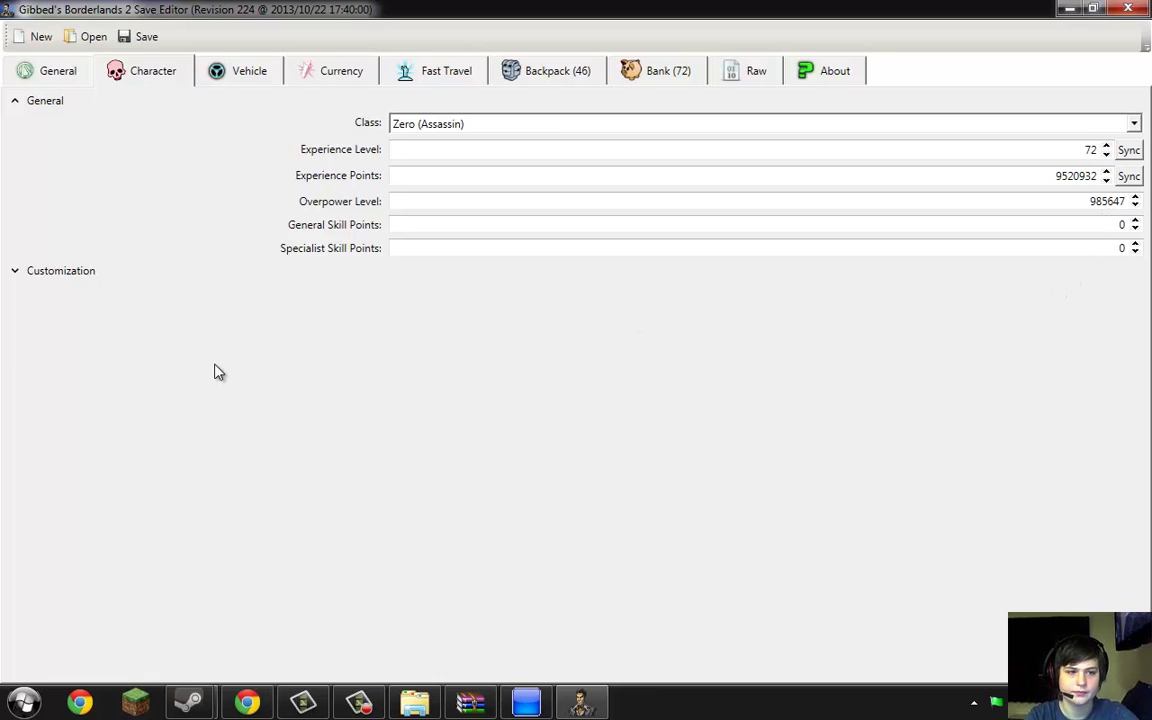
{"action": "left_click", "coordinate": [21, 275]}
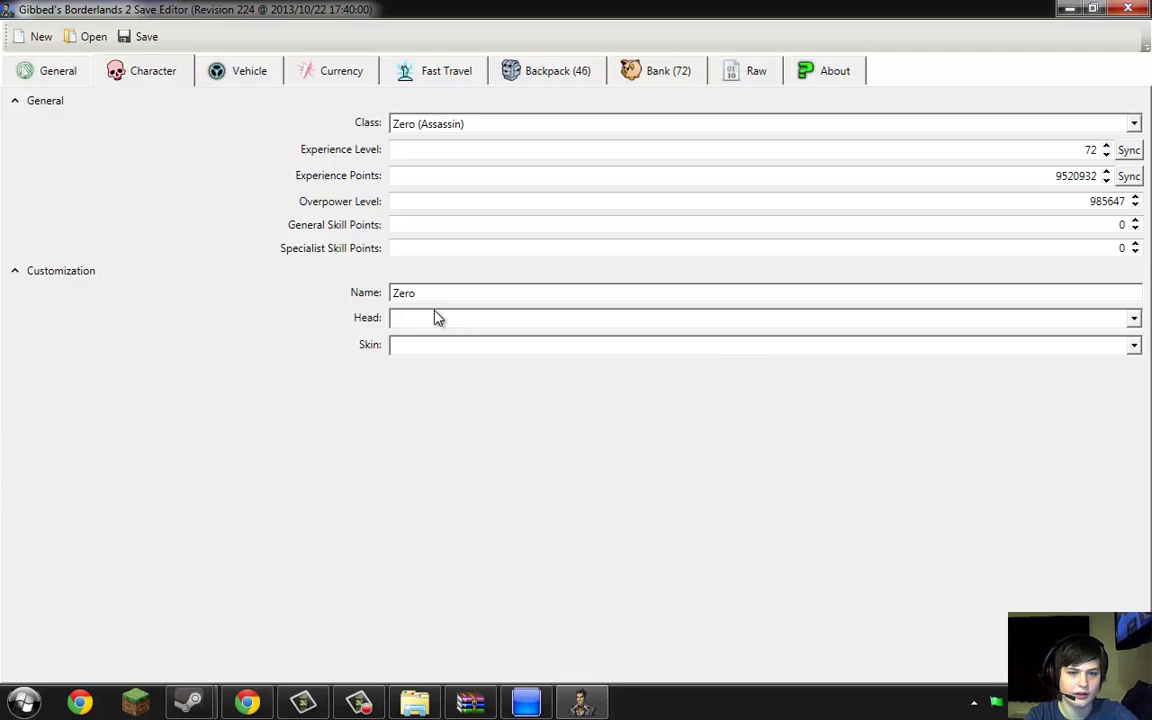
Choose G0liath as the head and A Cleansing Fire as the skin
{"action": "left_click", "coordinate": [1133, 319]}
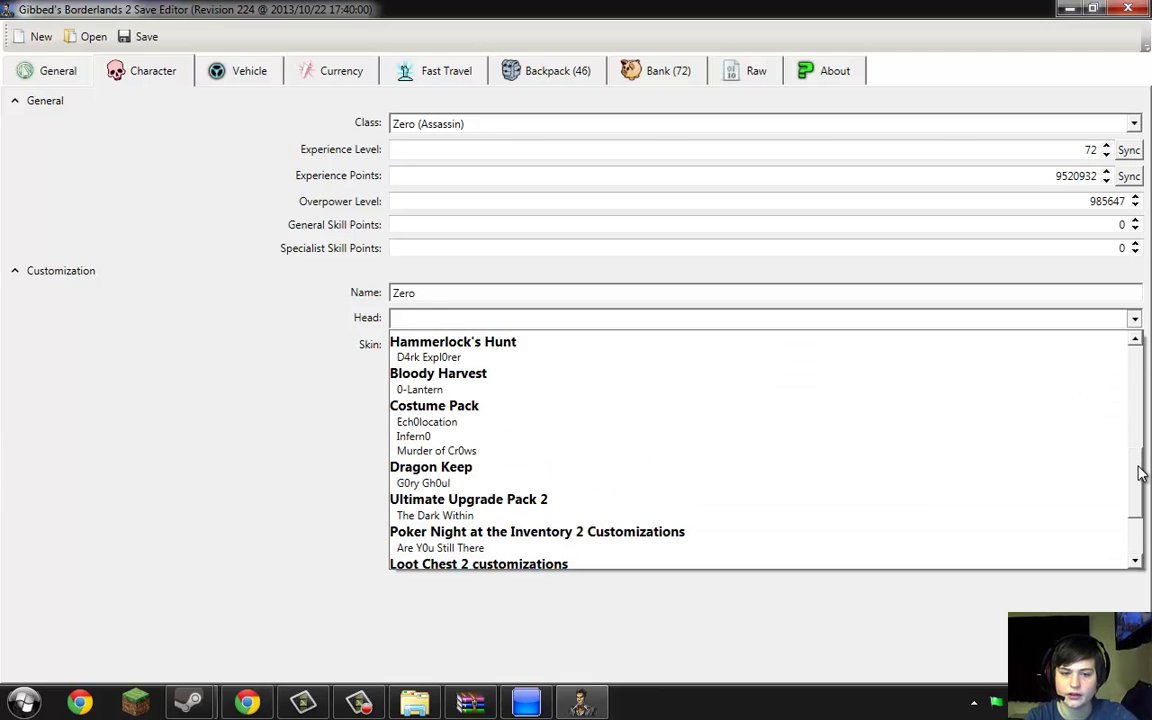
{"action": "left_click_drag", "start_coordinate": [1142, 463], "coordinate": [1140, 562]}
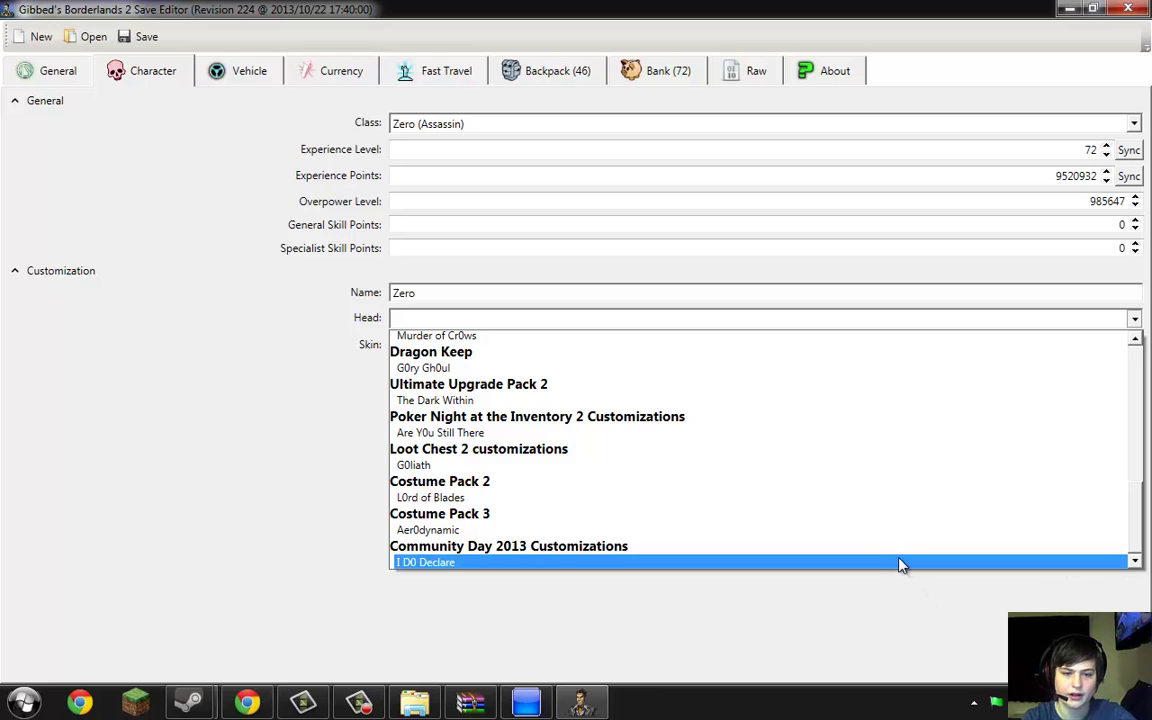
{"action": "left_click", "coordinate": [815, 467]}
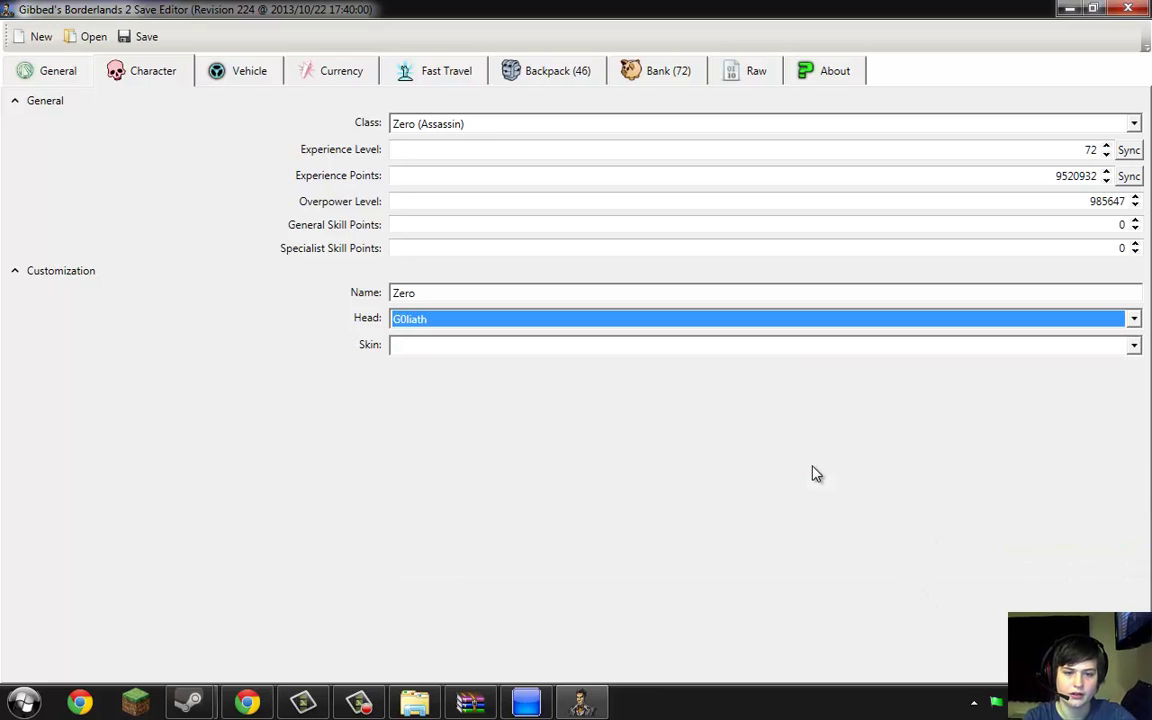
{"action": "left_click", "coordinate": [1133, 346]}
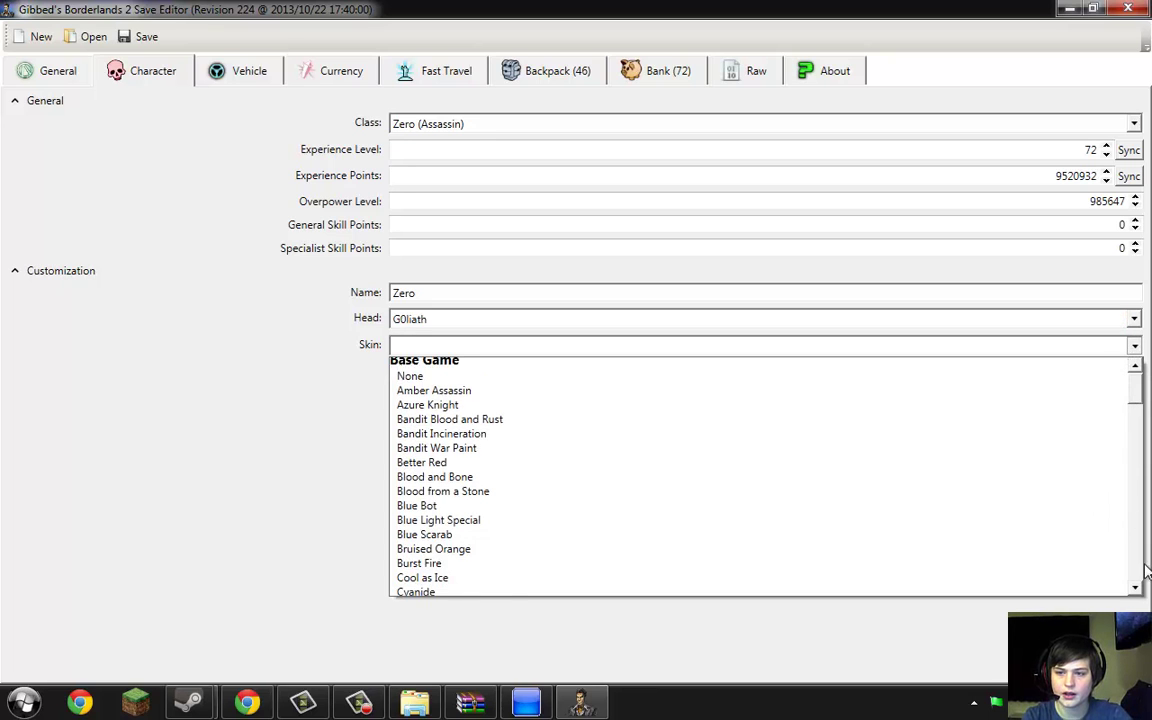
{"action": "scroll", "coordinate": [1147, 570], "scroll_direction": "down", "scroll_amount": 10}
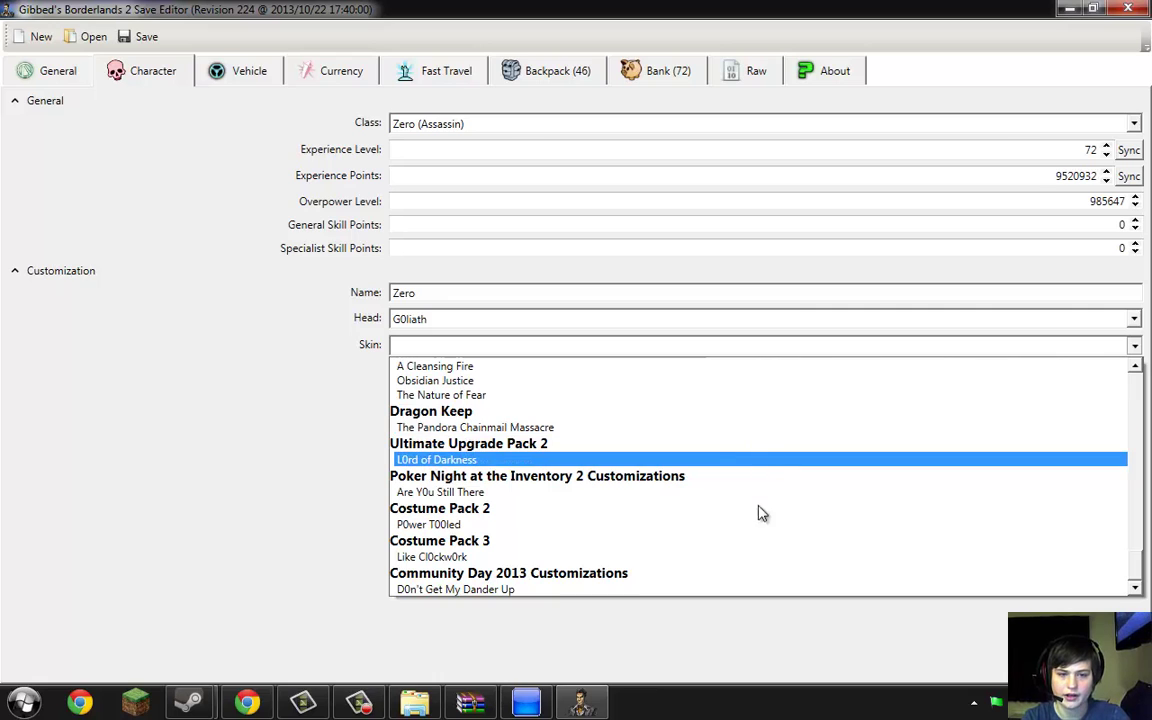
{"action": "left_click", "coordinate": [761, 369]}
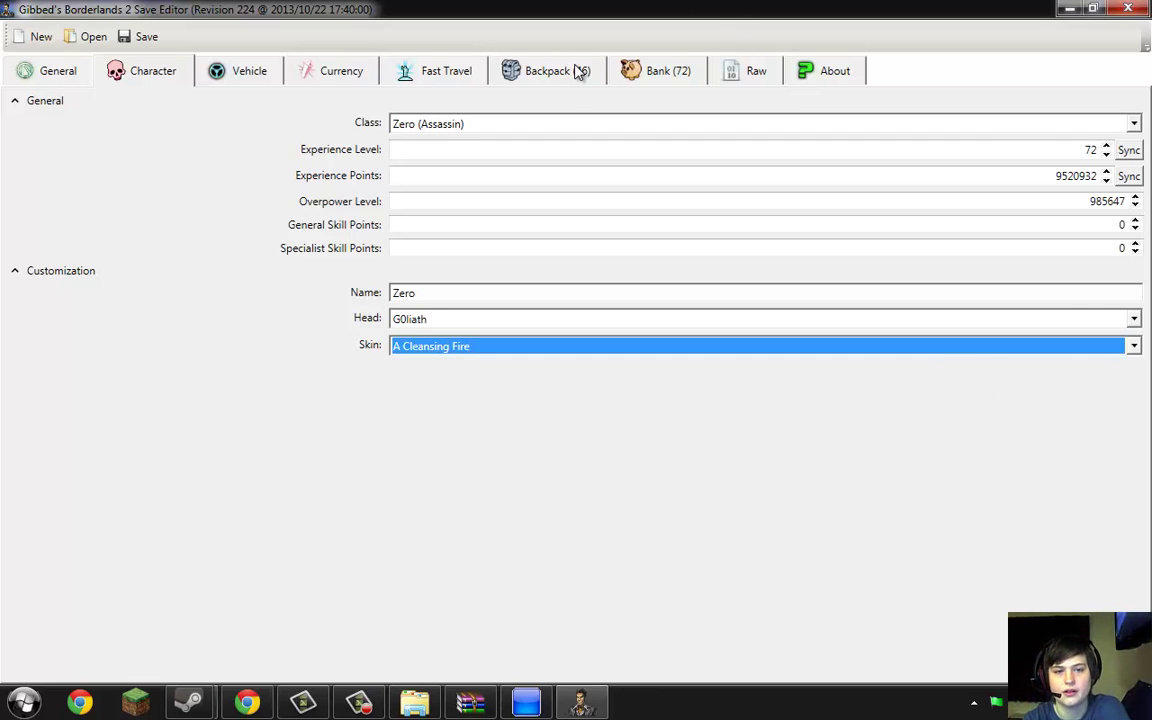
In the Backpack, select the Lobbed Storm Front grenade mod and check its New Weapon DLC list
{"action": "left_click", "coordinate": [578, 72]}
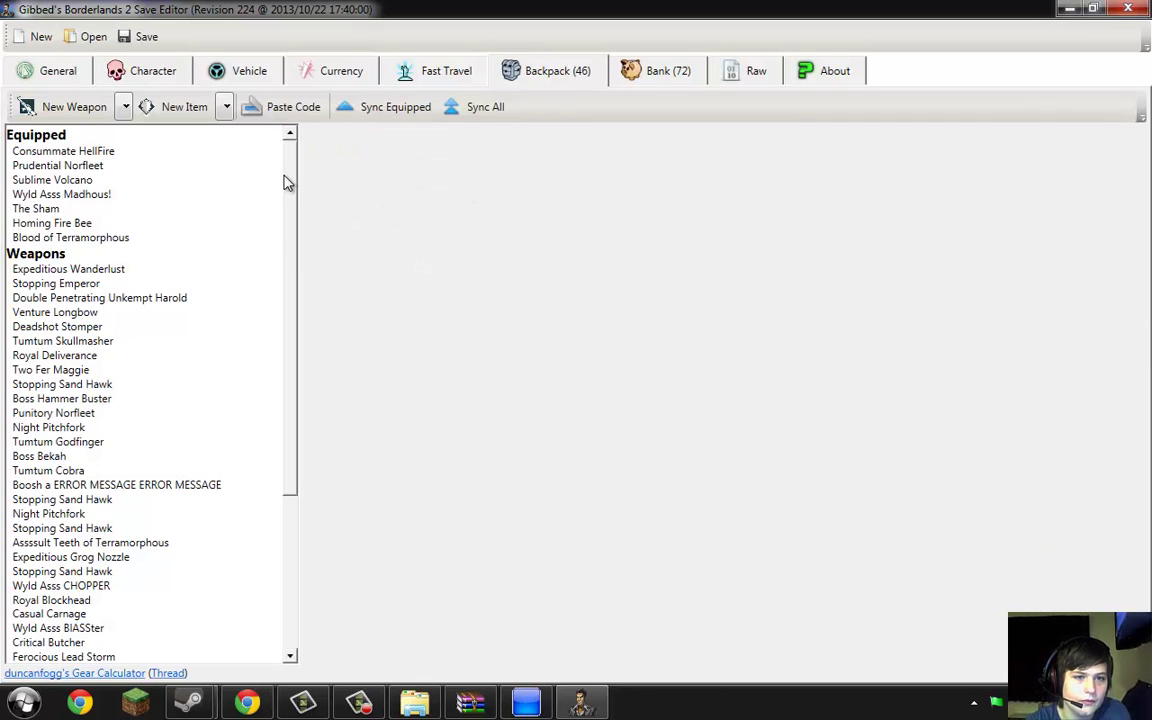
{"action": "left_click_drag", "start_coordinate": [285, 182], "coordinate": [292, 397]}
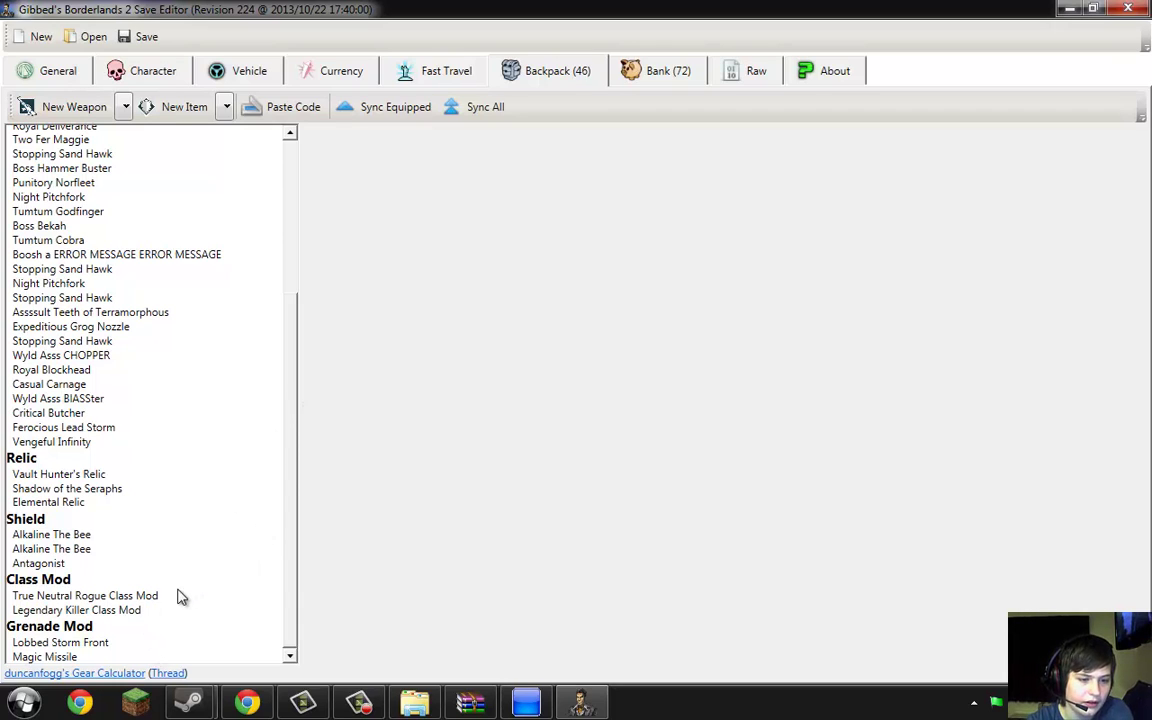
{"action": "left_click", "coordinate": [104, 645]}
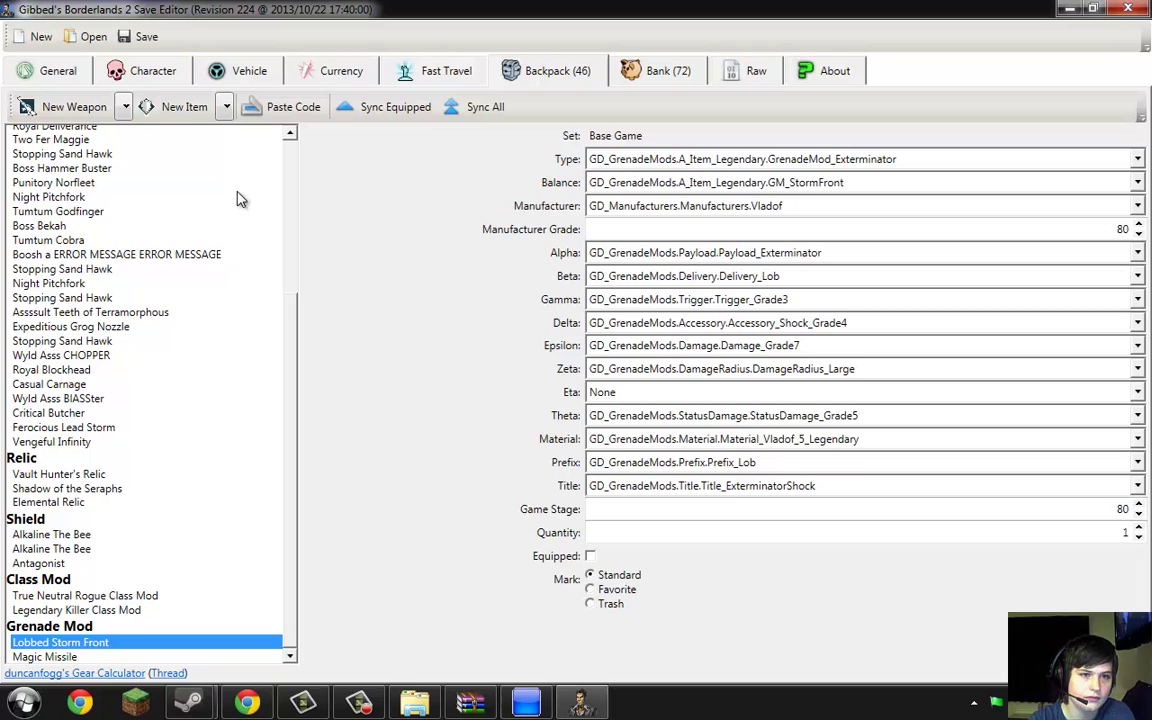
{"action": "left_click", "coordinate": [126, 107]}
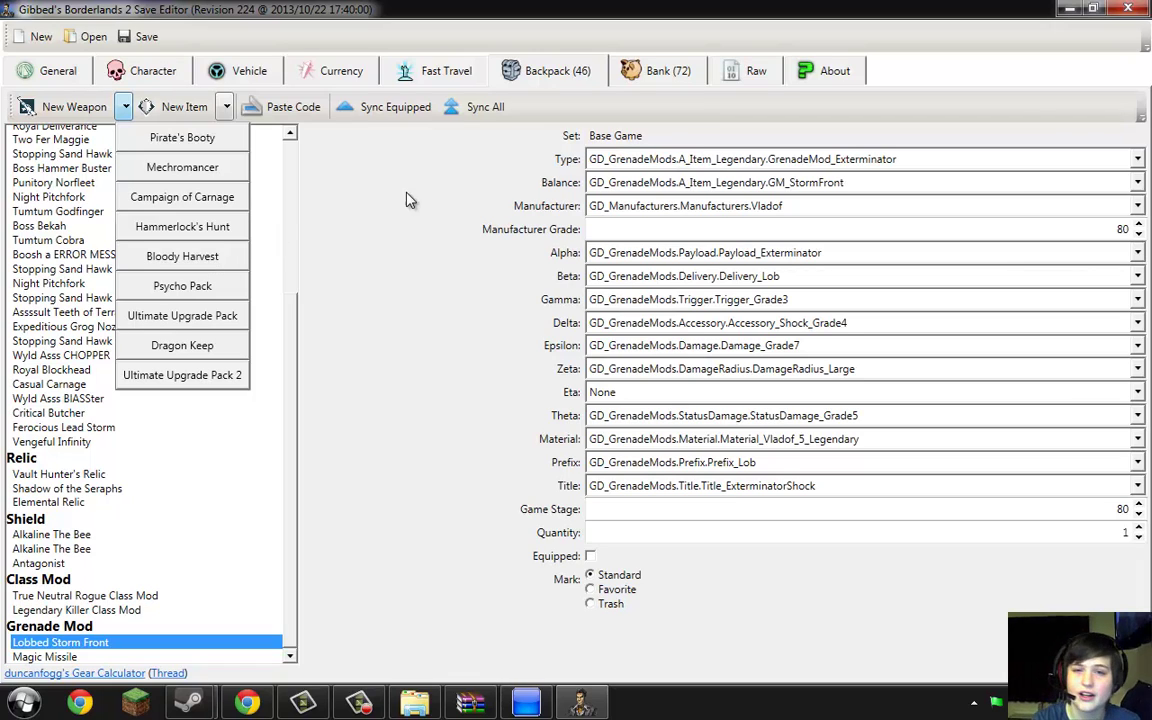
{"action": "left_click", "coordinate": [740, 80]}
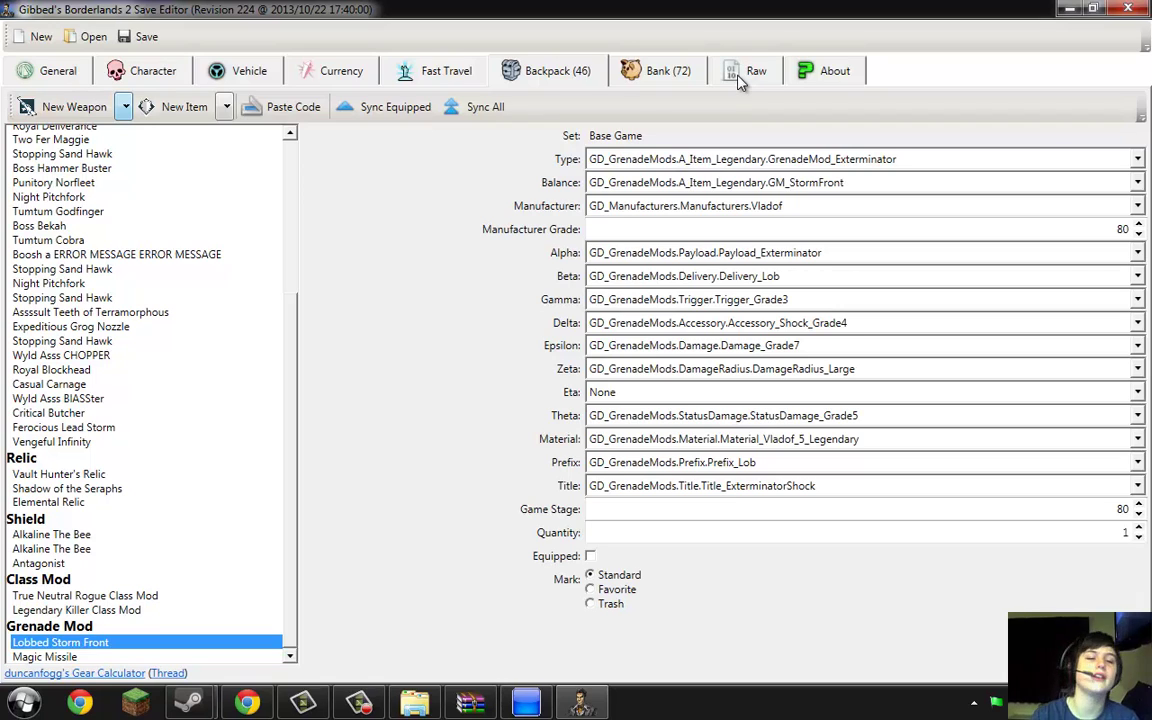
Switch to the Raw tab and click through several of the save's properties
{"action": "left_click", "coordinate": [740, 82]}
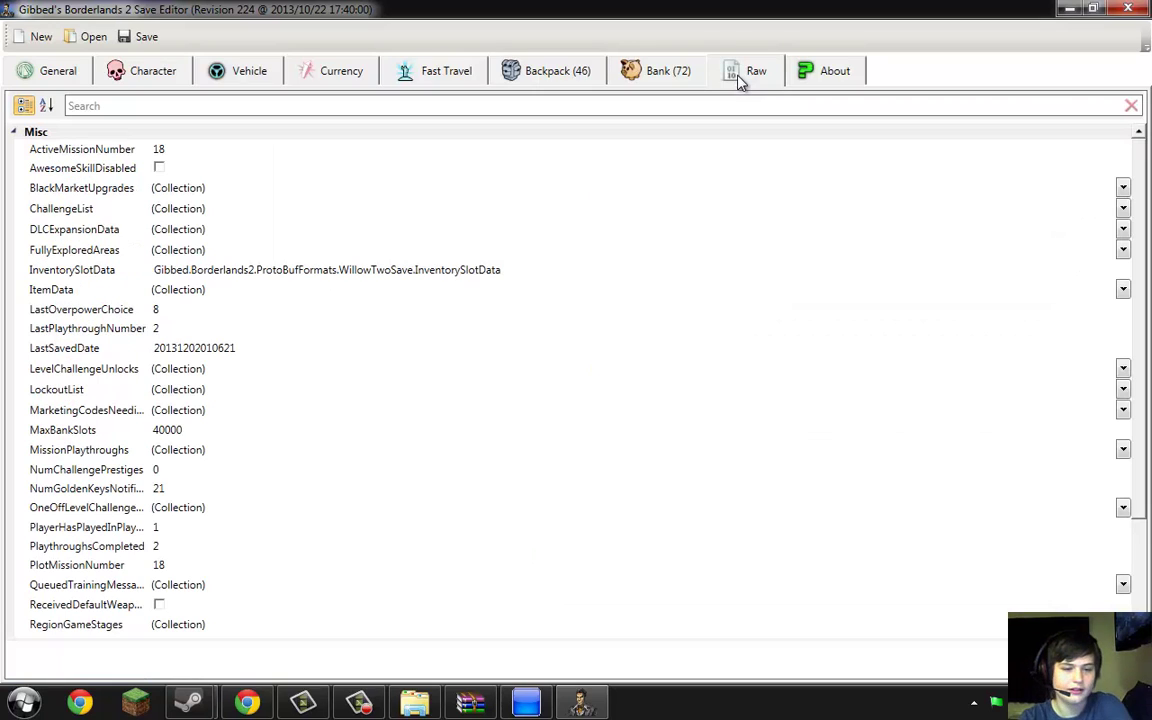
{"action": "left_click", "coordinate": [683, 262]}
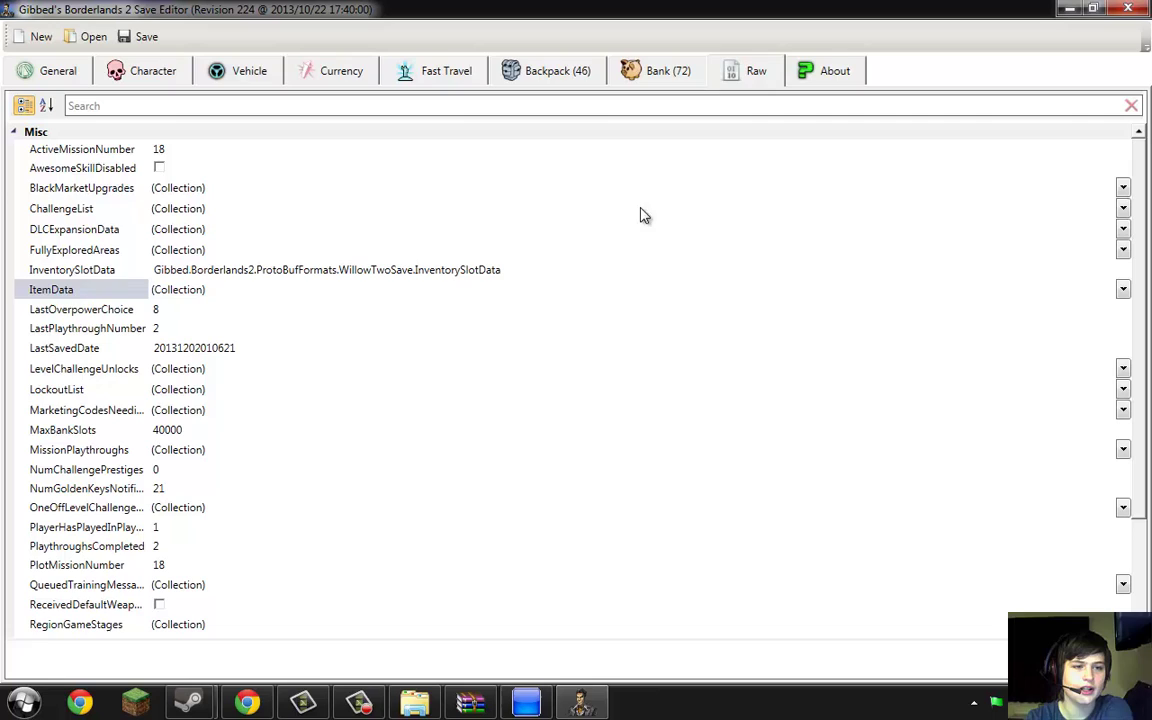
{"action": "left_click", "coordinate": [630, 170]}
{"action": "left_click", "coordinate": [640, 150]}
{"action": "left_click", "coordinate": [658, 172]}
{"action": "left_click", "coordinate": [645, 149]}
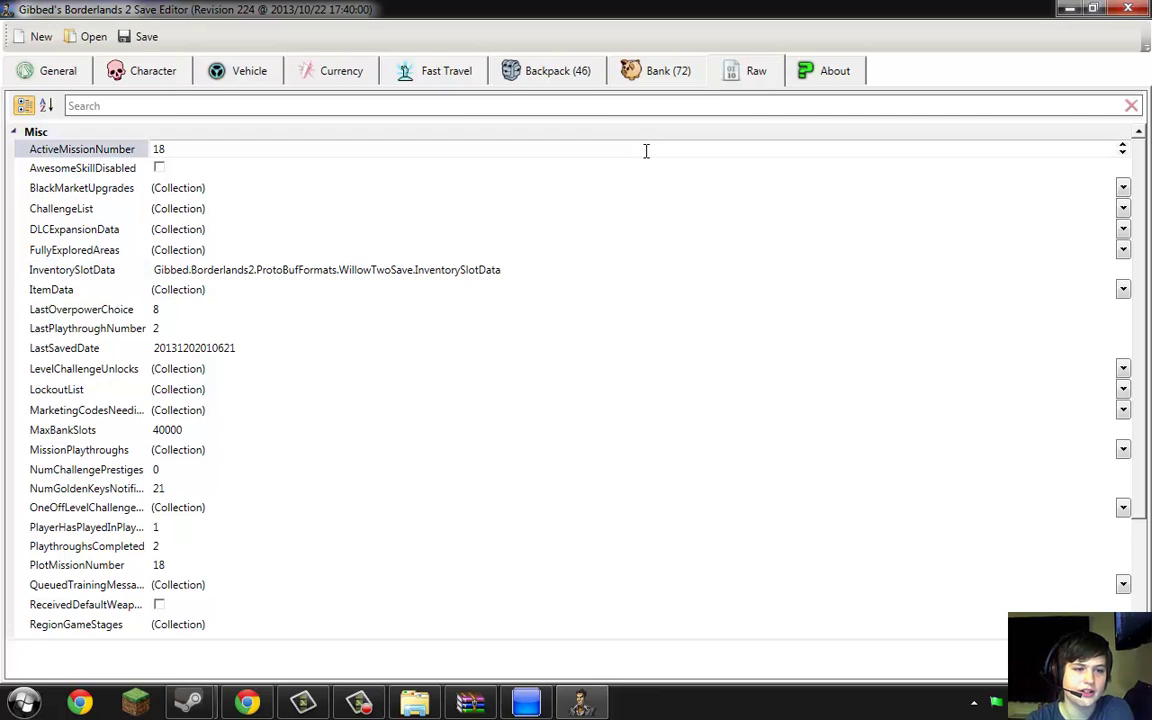
{"action": "left_click", "coordinate": [690, 168]}
{"action": "left_click", "coordinate": [940, 289]}
{"action": "left_click", "coordinate": [1050, 208]}
Check the BlackMarketUpgrades values, then scroll down toward the ResourceData row
{"action": "left_click", "coordinate": [1123, 188]}
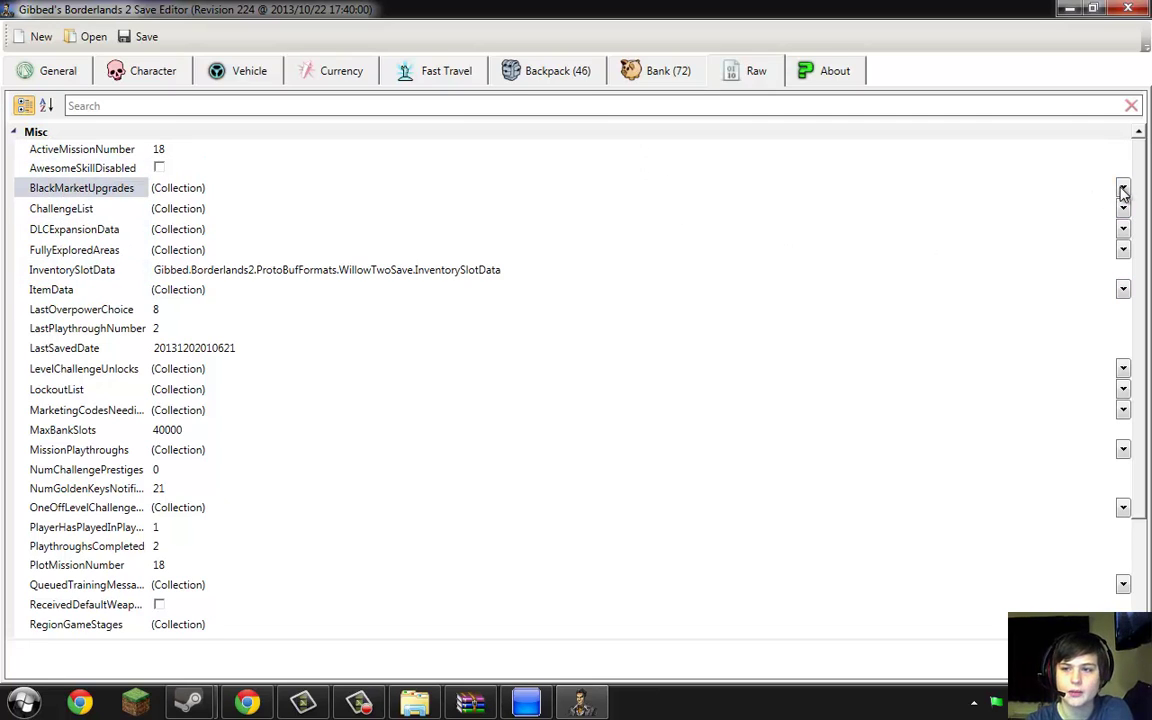
{"action": "left_click", "coordinate": [1123, 188]}
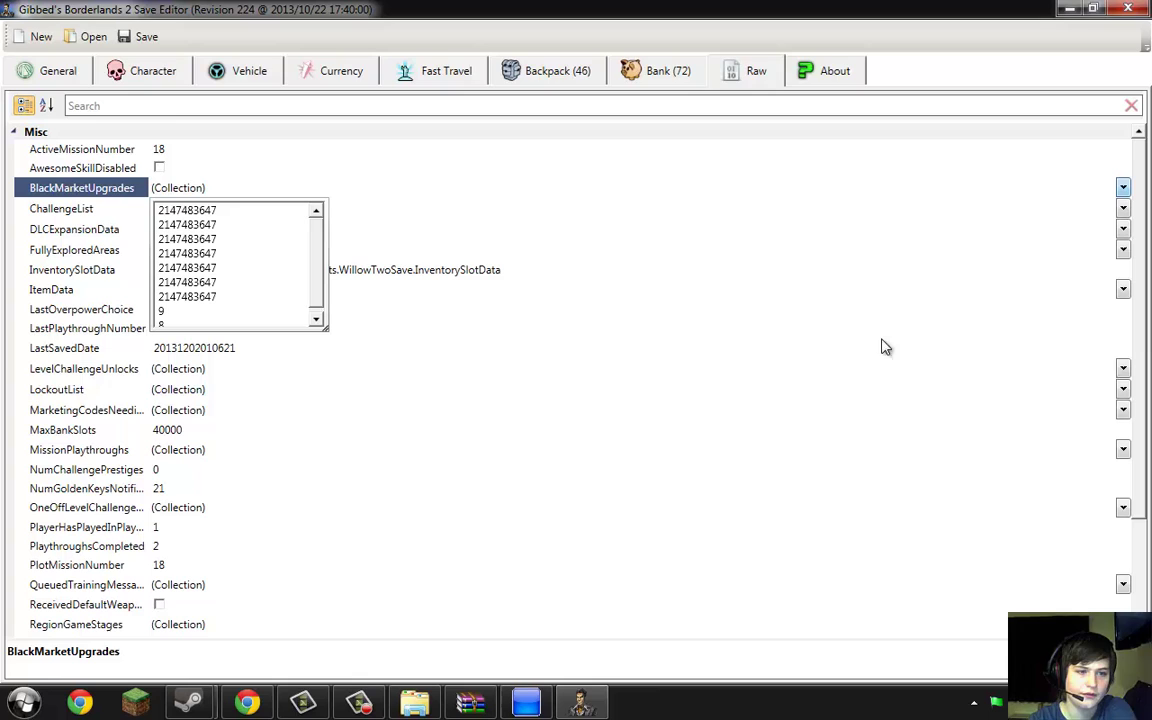
{"action": "left_click", "coordinate": [1140, 252]}
{"action": "left_click_drag", "start_coordinate": [1140, 252], "coordinate": [1148, 316]}
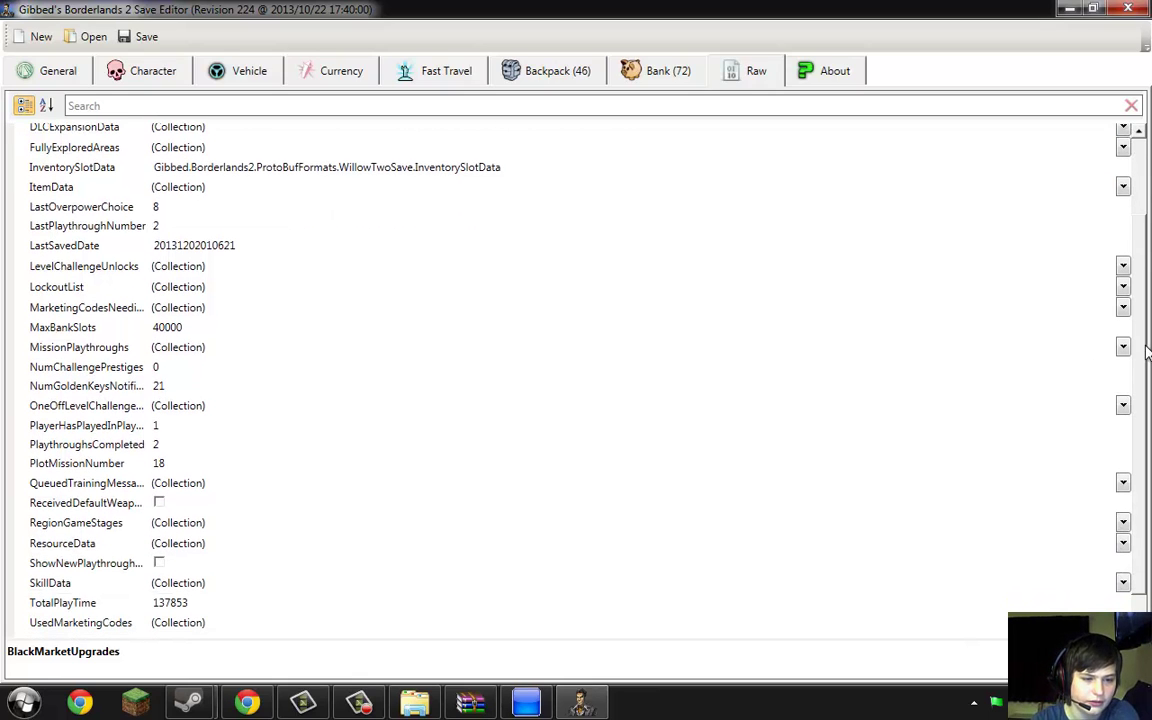
{"action": "left_click", "coordinate": [1121, 504]}
{"action": "left_click", "coordinate": [1123, 523]}
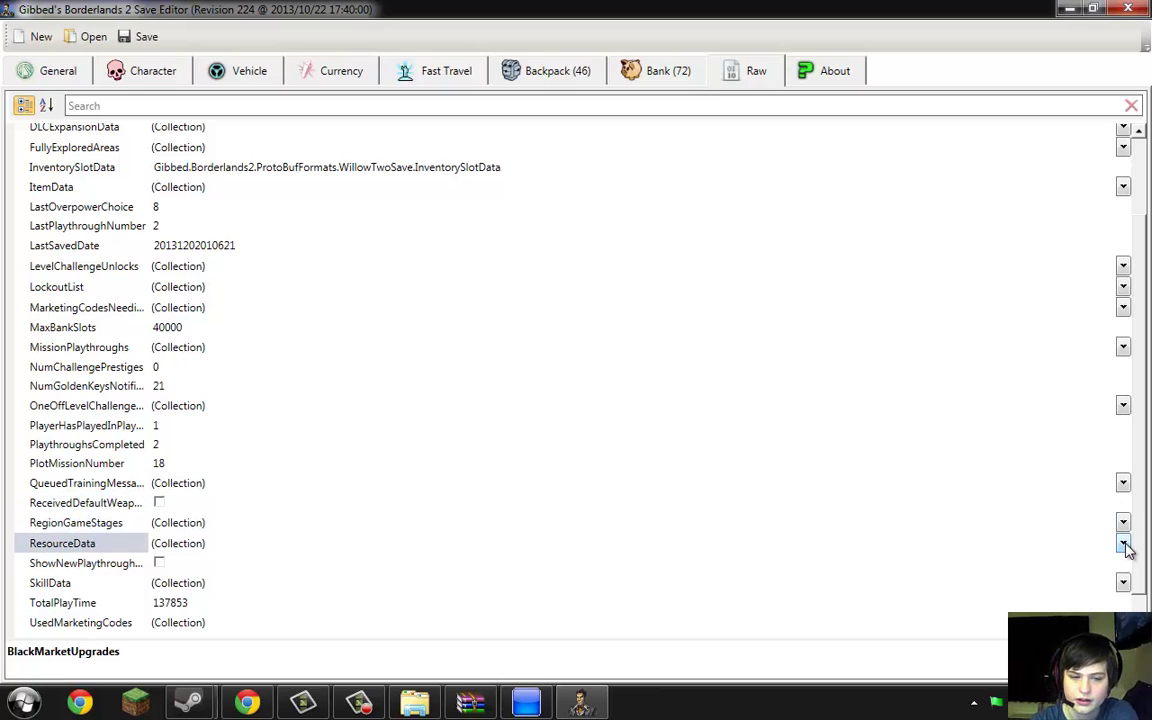
Review ResourceData entries keeping ammo Amount 2.147484E+09, then look over the GD_Lilac SkillData entries
{"action": "left_click", "coordinate": [1123, 544]}
{"action": "left_click", "coordinate": [1124, 544]}
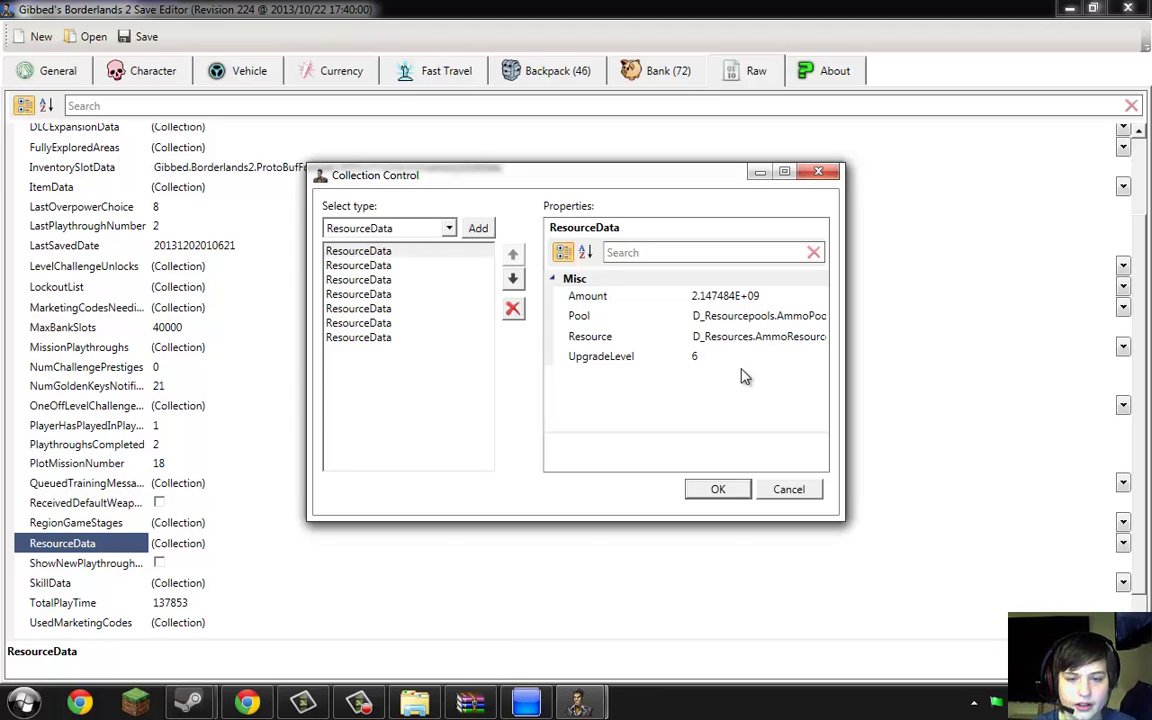
{"action": "left_click", "coordinate": [386, 279]}
{"action": "left_click", "coordinate": [395, 309]}
{"action": "left_click", "coordinate": [385, 337]}
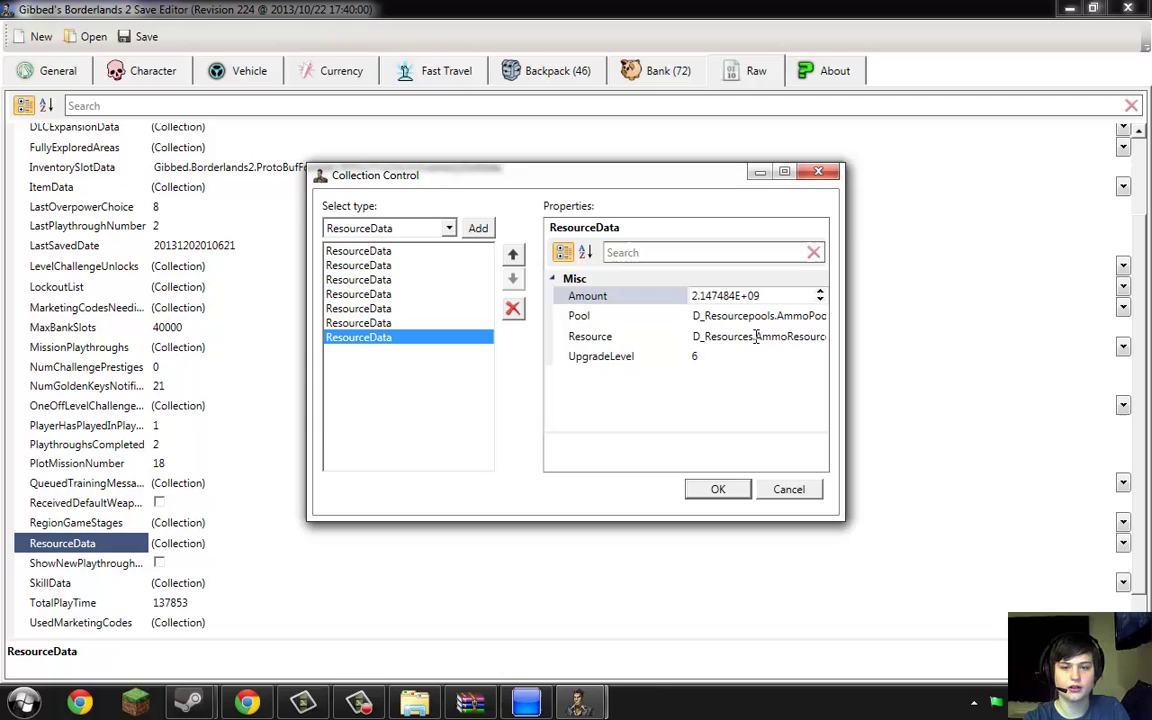
{"action": "left_click", "coordinate": [717, 489]}
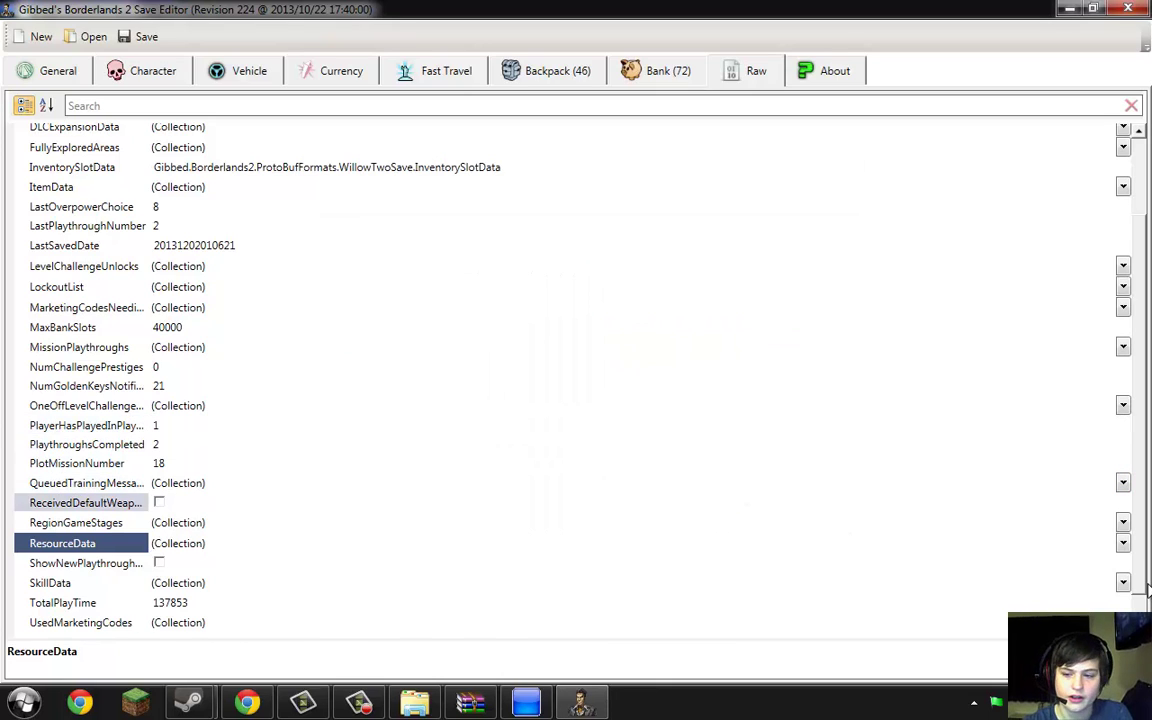
{"action": "left_click", "coordinate": [1123, 582]}
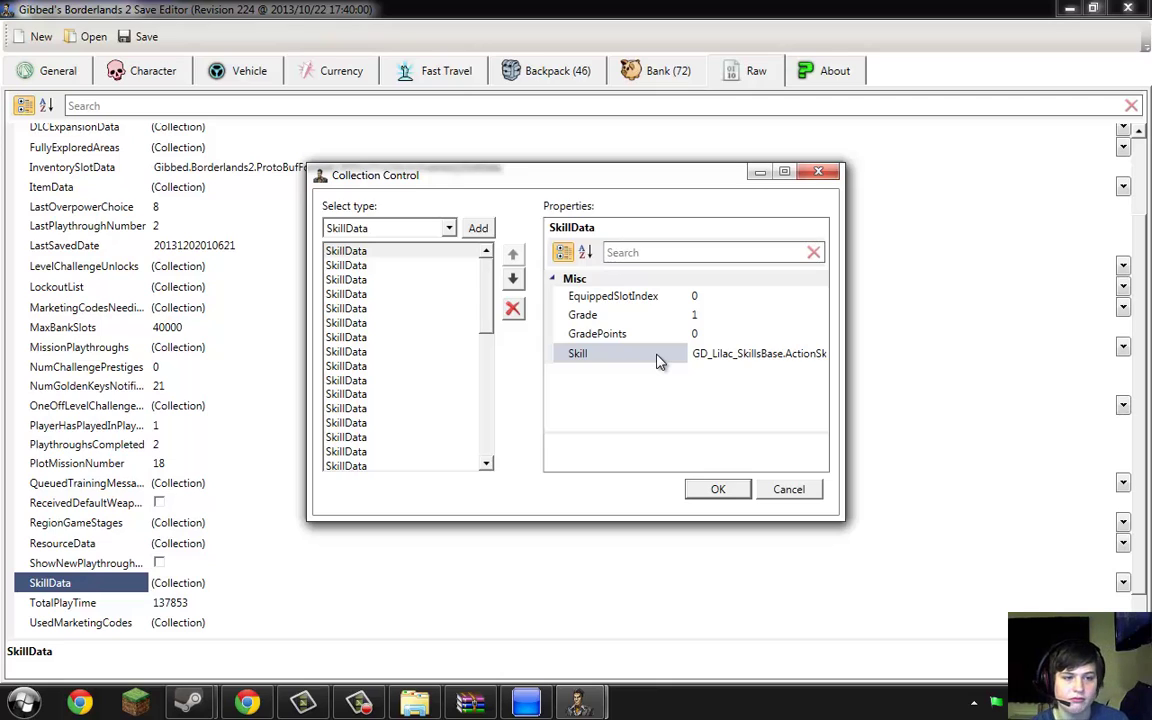
{"action": "left_click", "coordinate": [740, 489]}
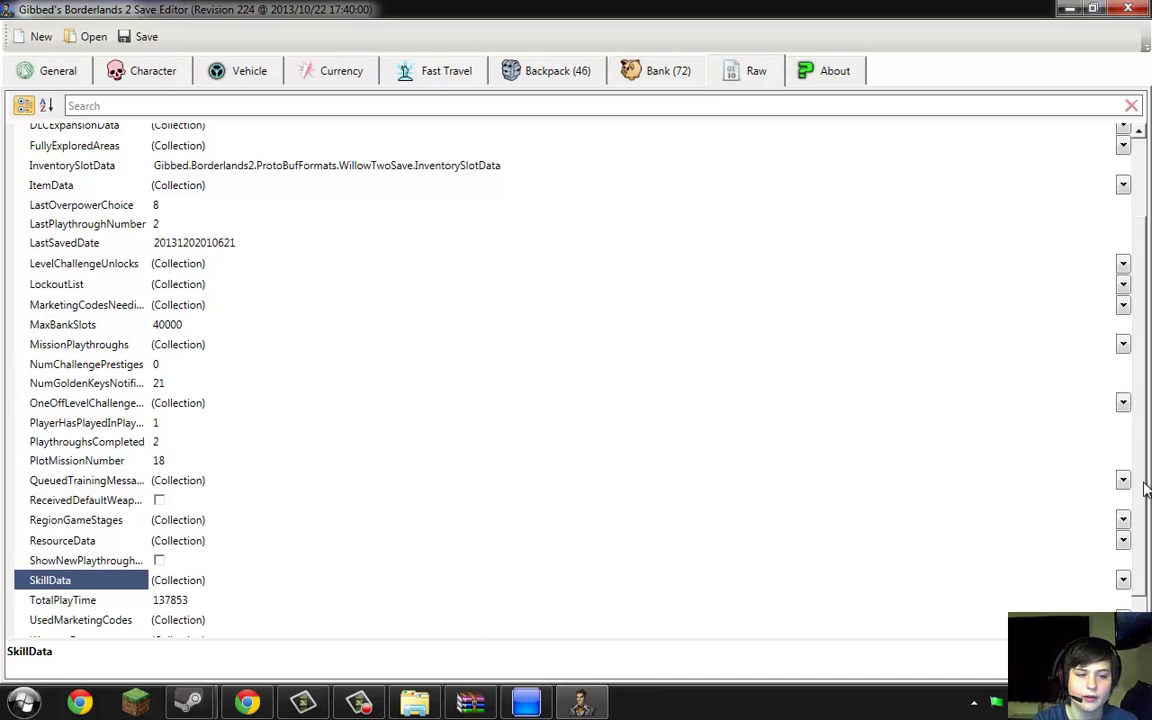
Return to the General page showing Save Slot 37 and Platform PS3
{"action": "scroll", "coordinate": [1143, 328], "scroll_direction": "down", "scroll_amount": 1}
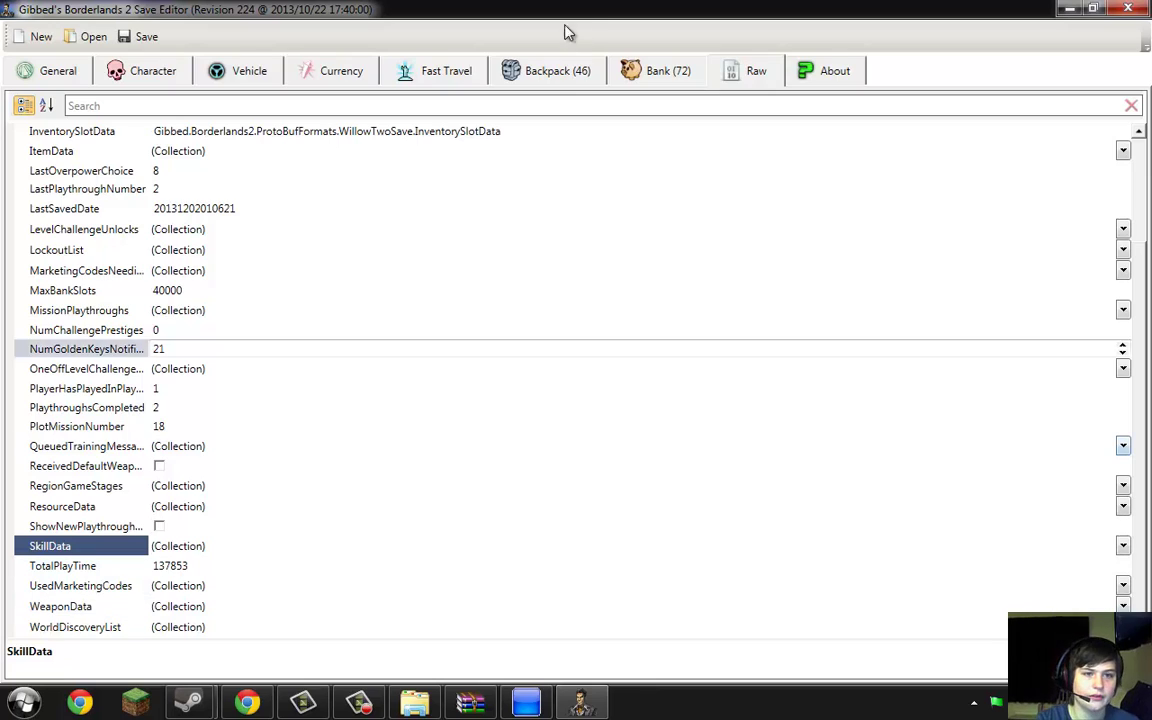
{"action": "left_click", "coordinate": [75, 62]}
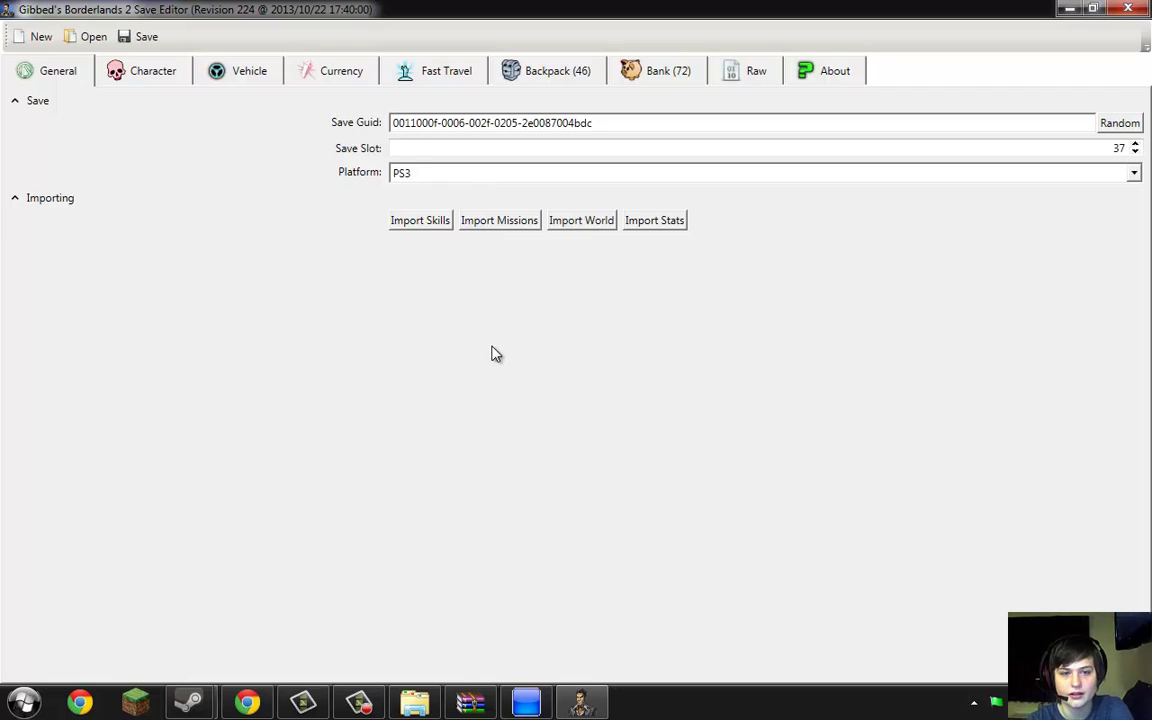
{"action": "left_click", "coordinate": [411, 221]}
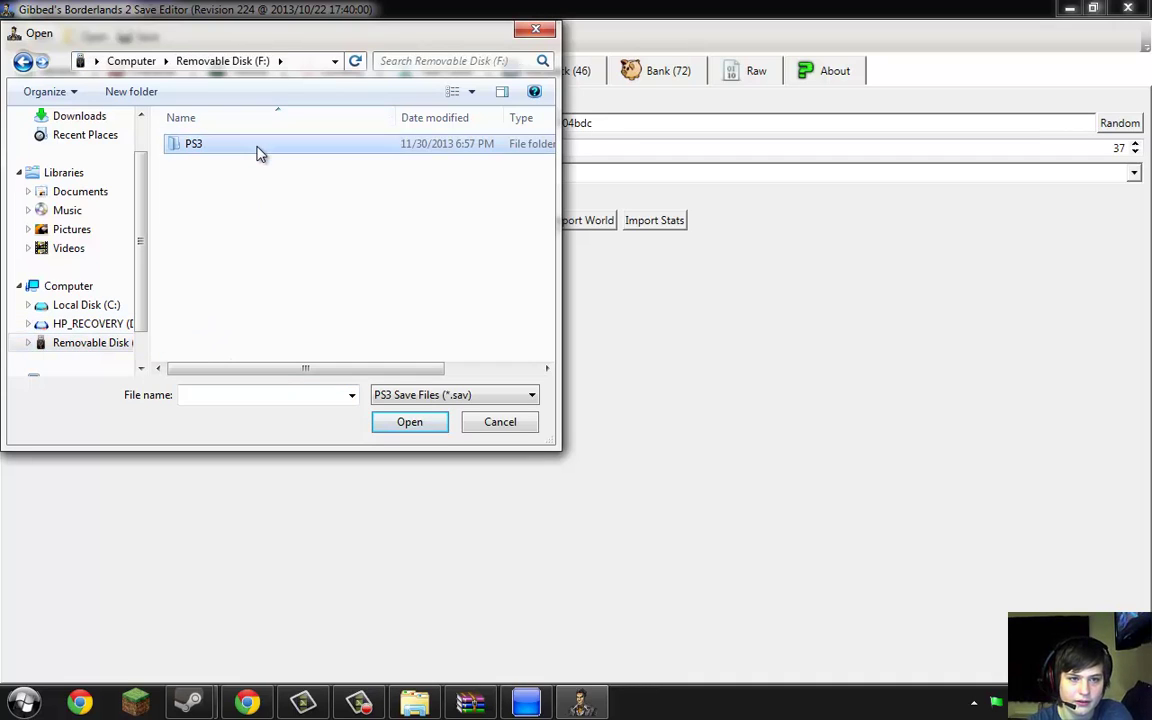
{"action": "double_click", "coordinate": [258, 152]}
{"action": "double_click", "coordinate": [257, 151]}
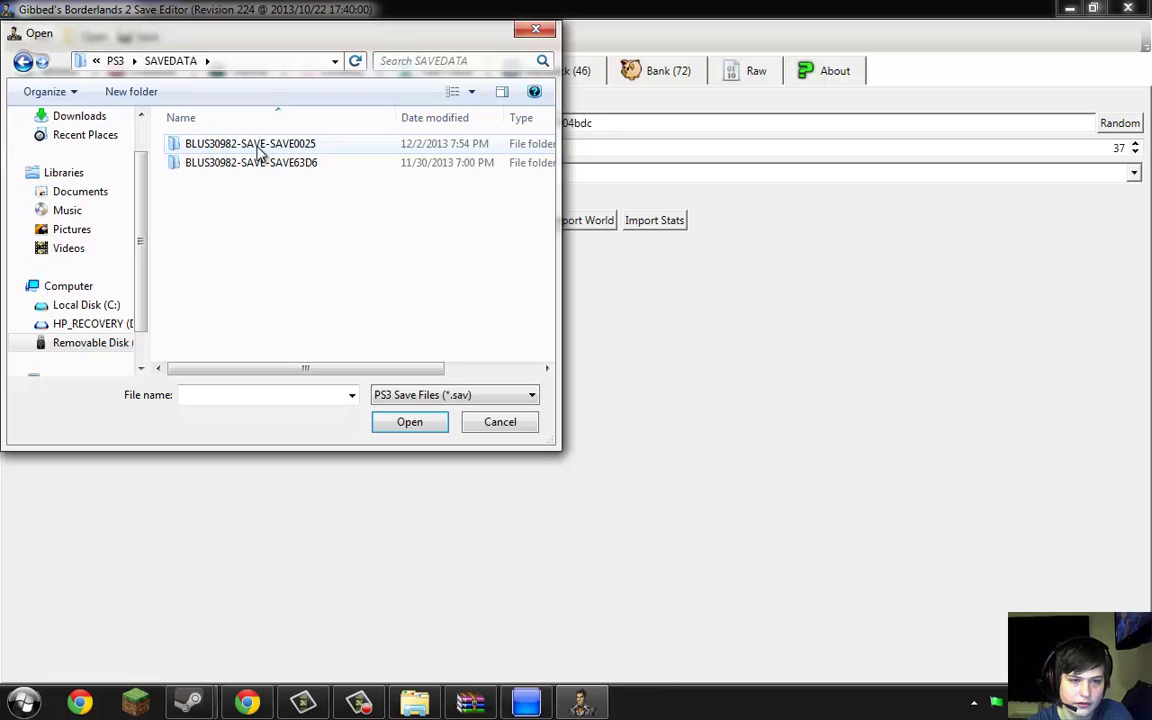
{"action": "double_click", "coordinate": [257, 162]}
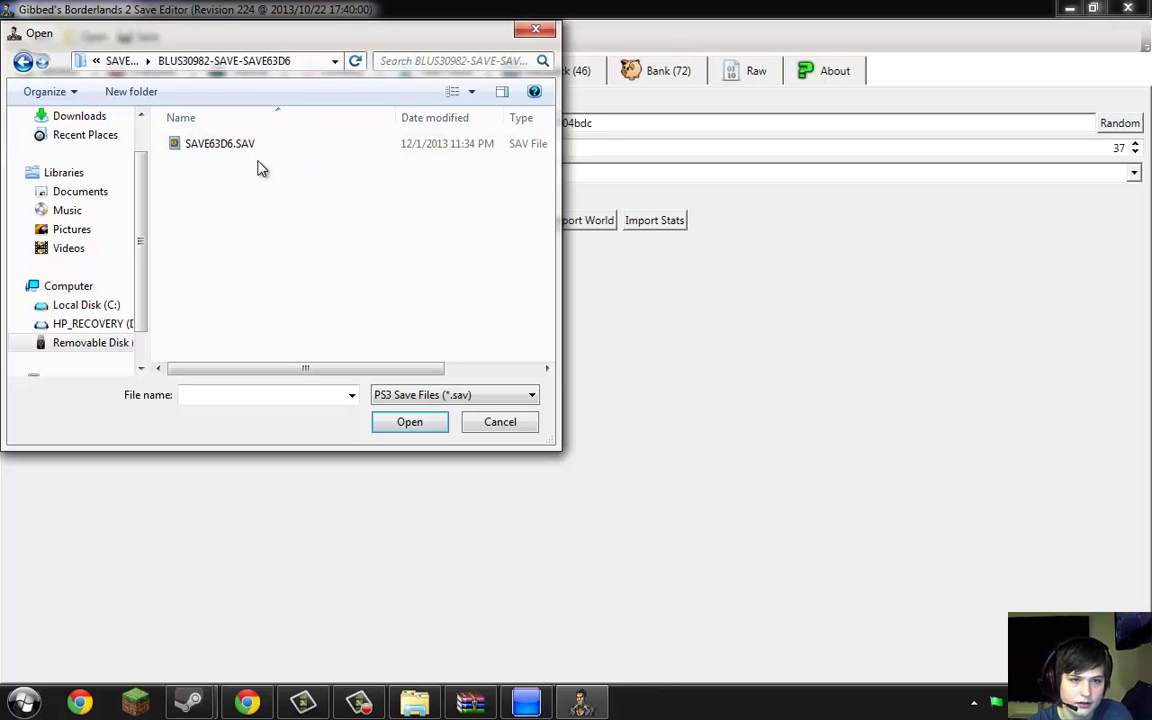
{"action": "double_click", "coordinate": [258, 152]}
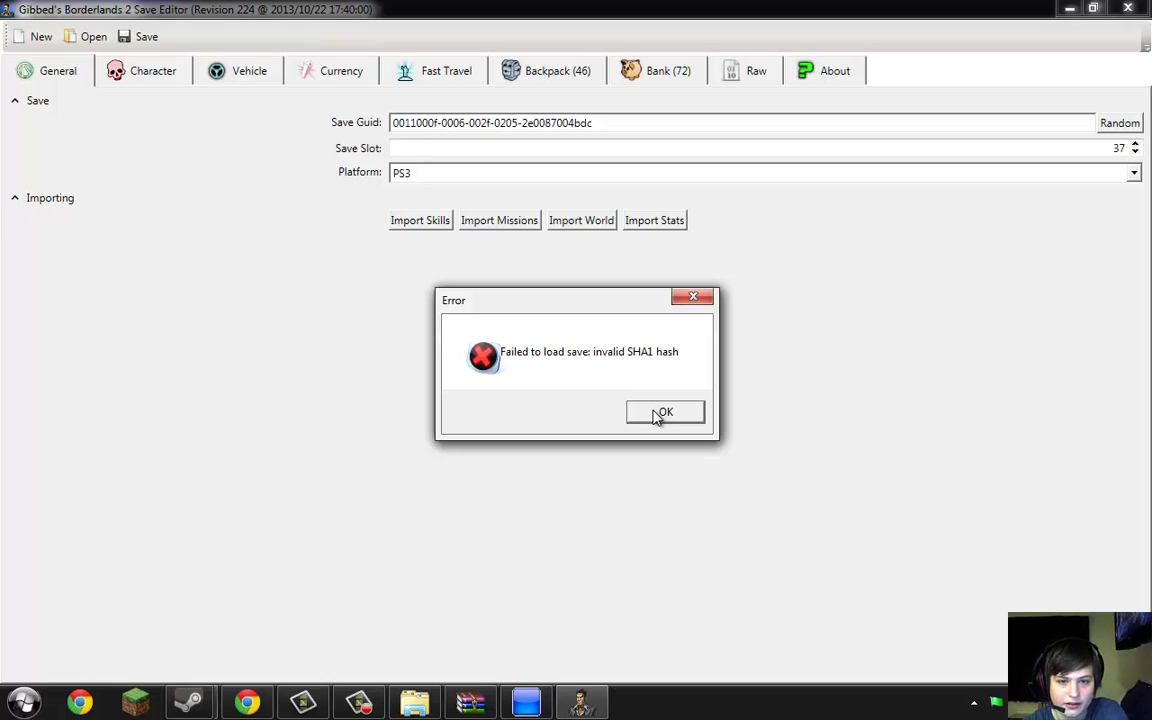
{"action": "left_click", "coordinate": [660, 413]}
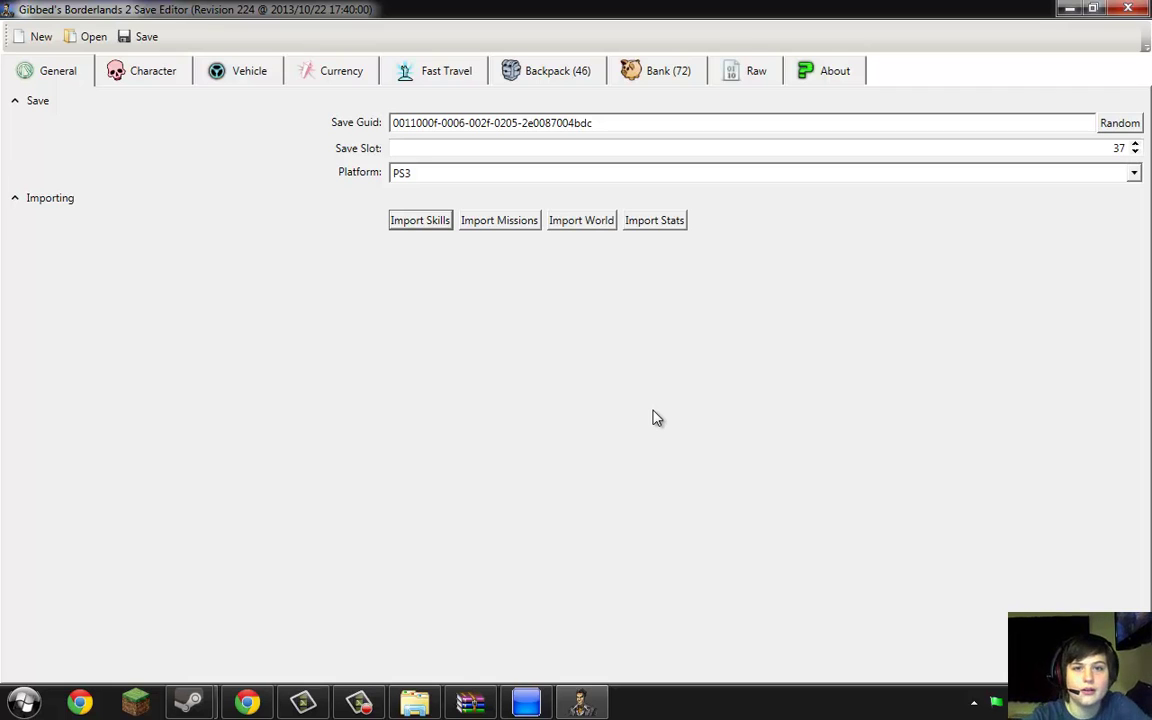
Show the Backpack item list and look over the DLC sets in the New Item list
{"action": "left_click", "coordinate": [570, 72]}
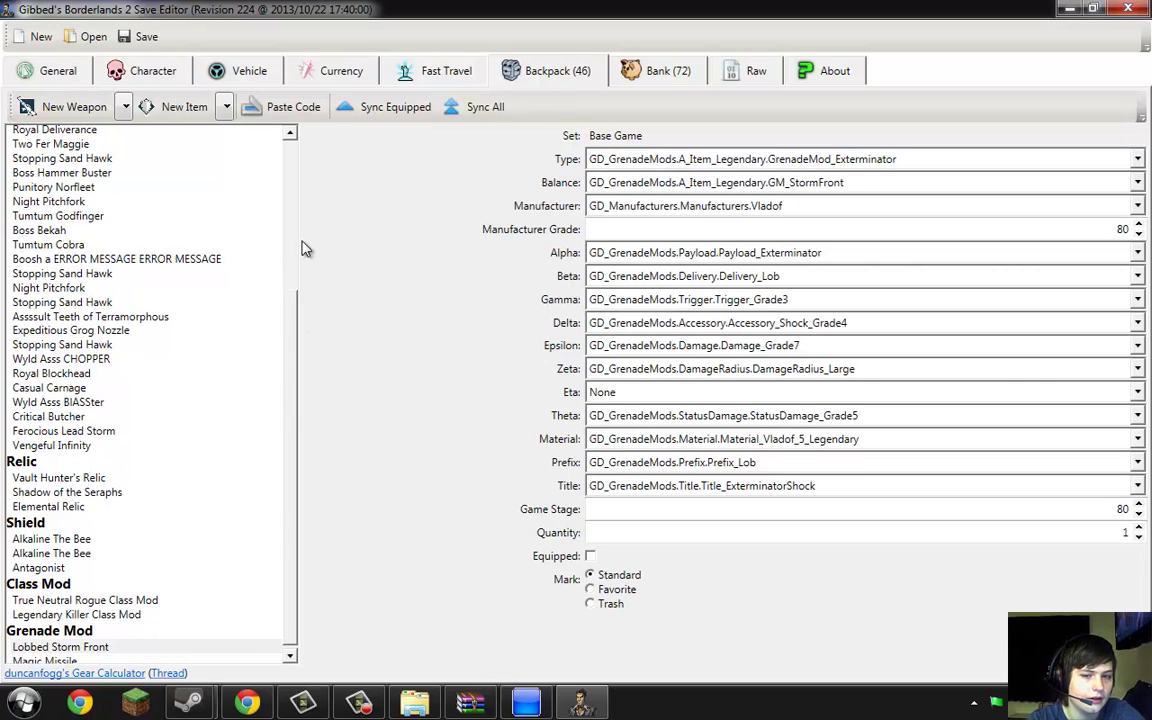
{"action": "scroll", "coordinate": [230, 200], "scroll_direction": "up", "scroll_amount": 5}
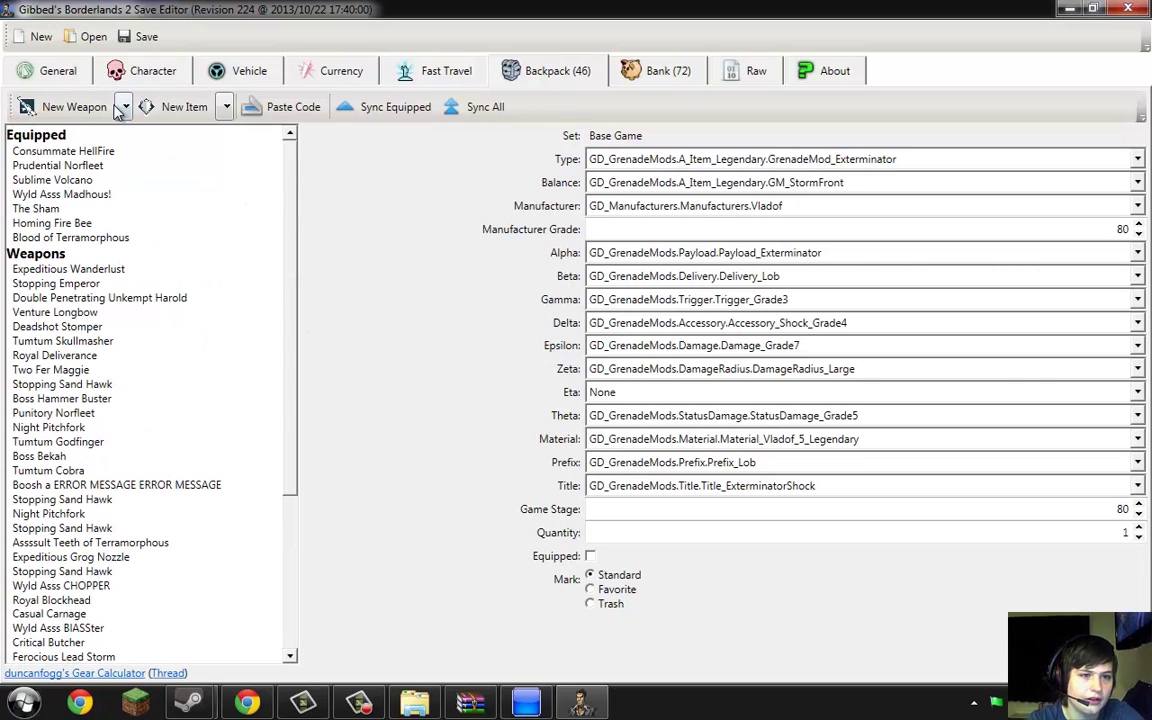
{"action": "left_click", "coordinate": [222, 112]}
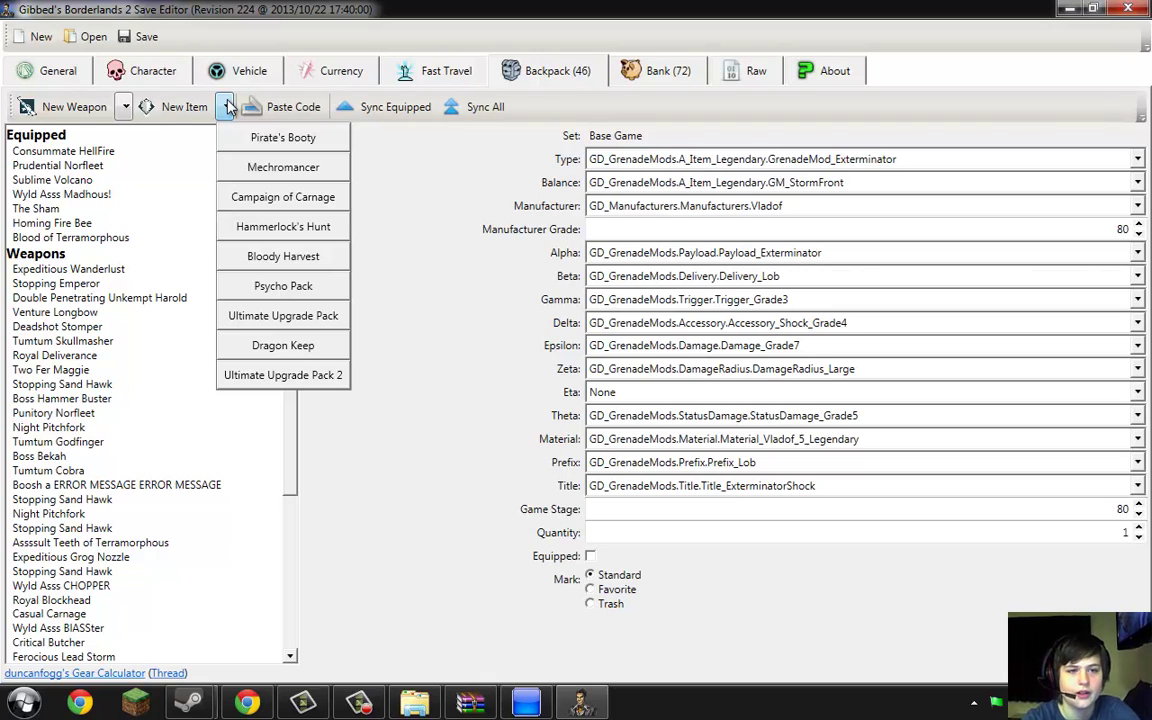
{"action": "left_click", "coordinate": [228, 107]}
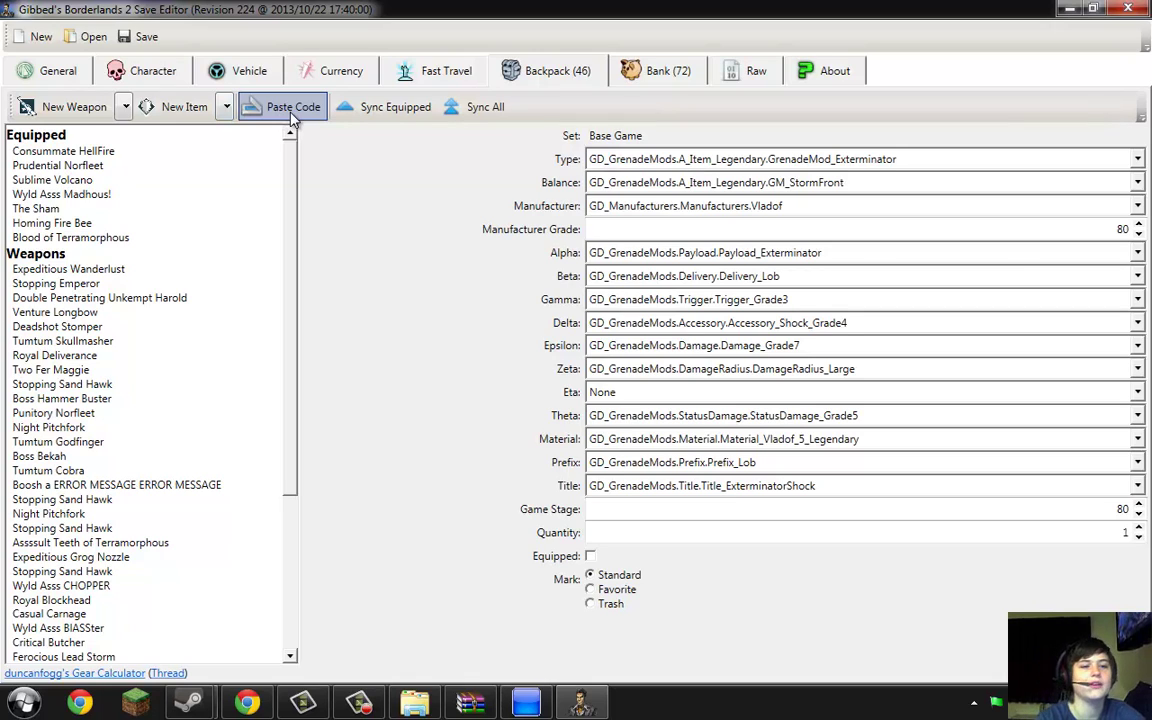
Copy the item code of the equipped Blood of Terramorphous relic
{"action": "left_click", "coordinate": [120, 239]}
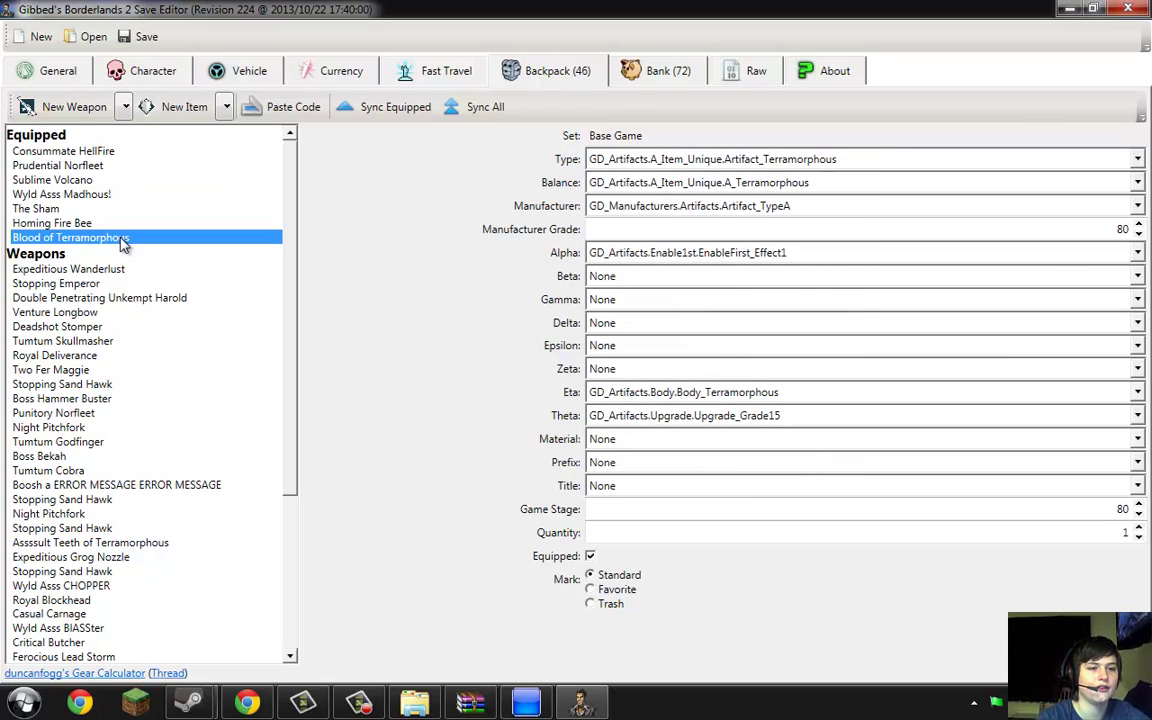
{"action": "right_click", "coordinate": [123, 243]}
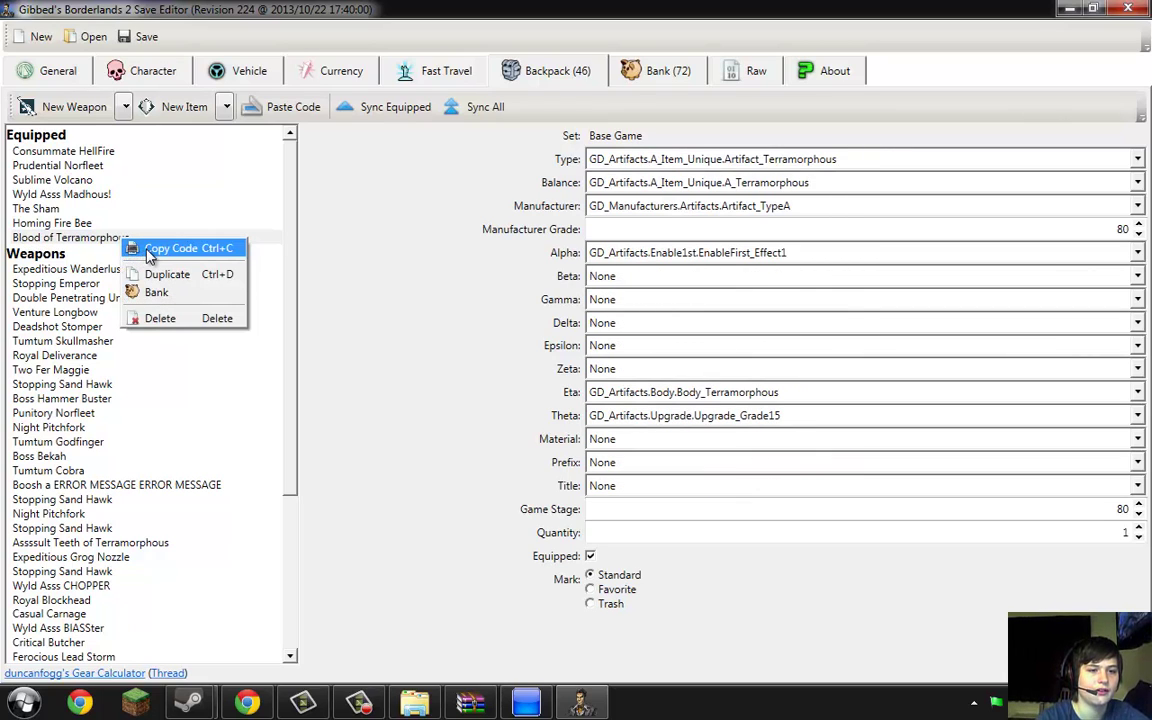
{"action": "left_click", "coordinate": [524, 207]}
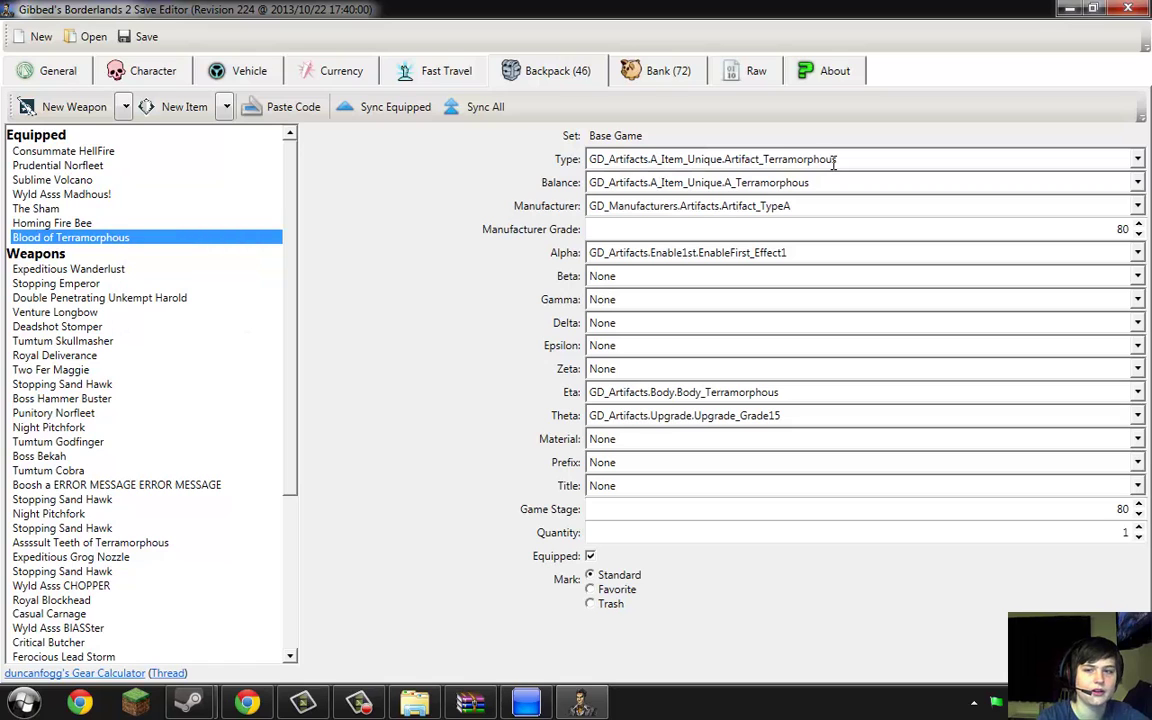
Replace the forum thread URL in Chrome's address bar with the copied relic item code
{"action": "left_click", "coordinate": [1070, 12]}
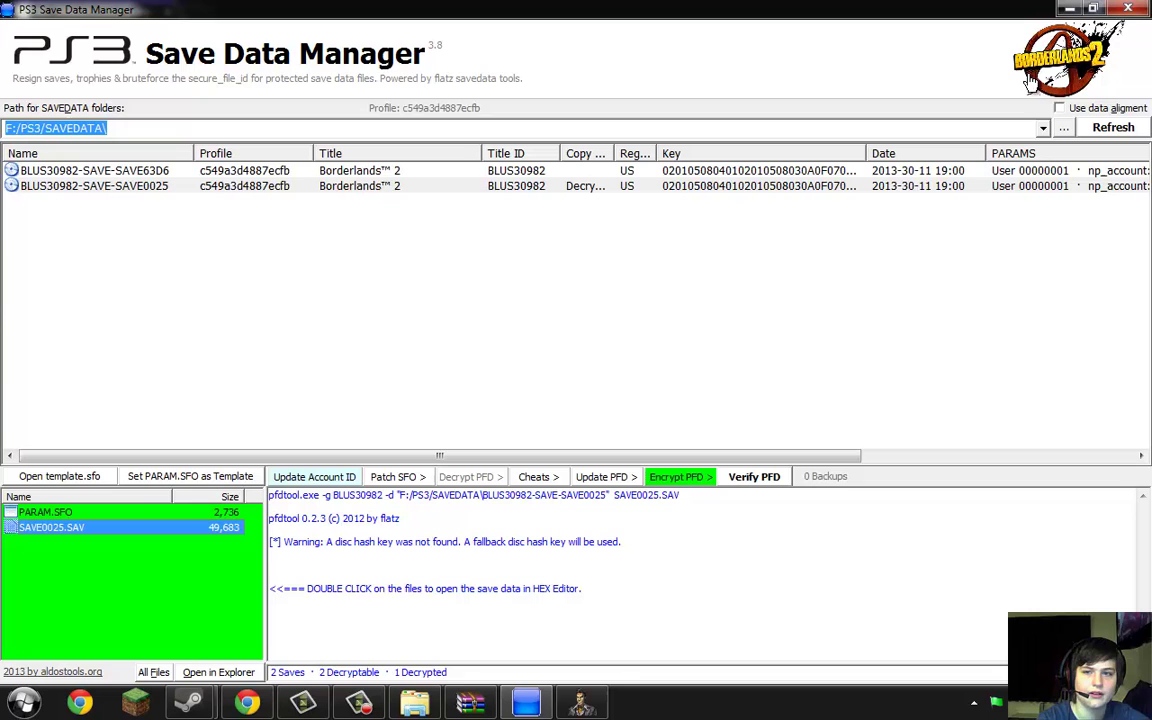
{"action": "left_click", "coordinate": [1069, 9]}
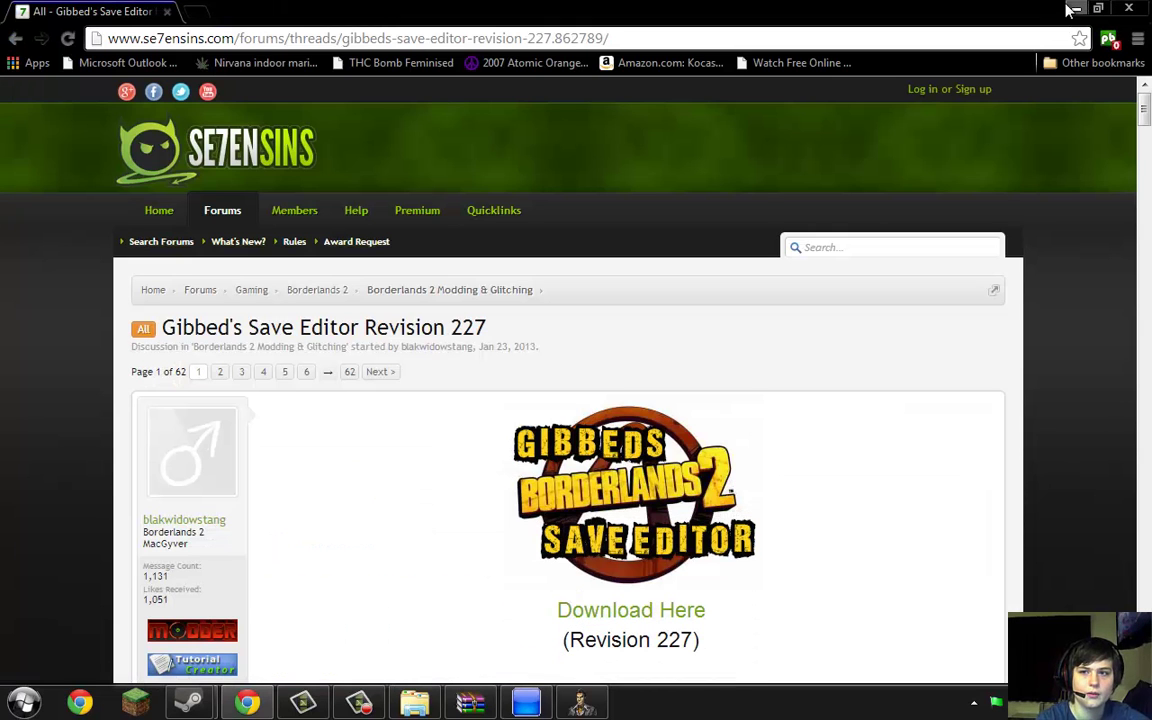
{"action": "left_click", "coordinate": [900, 38]}
{"action": "key", "text": "BackSpace"}
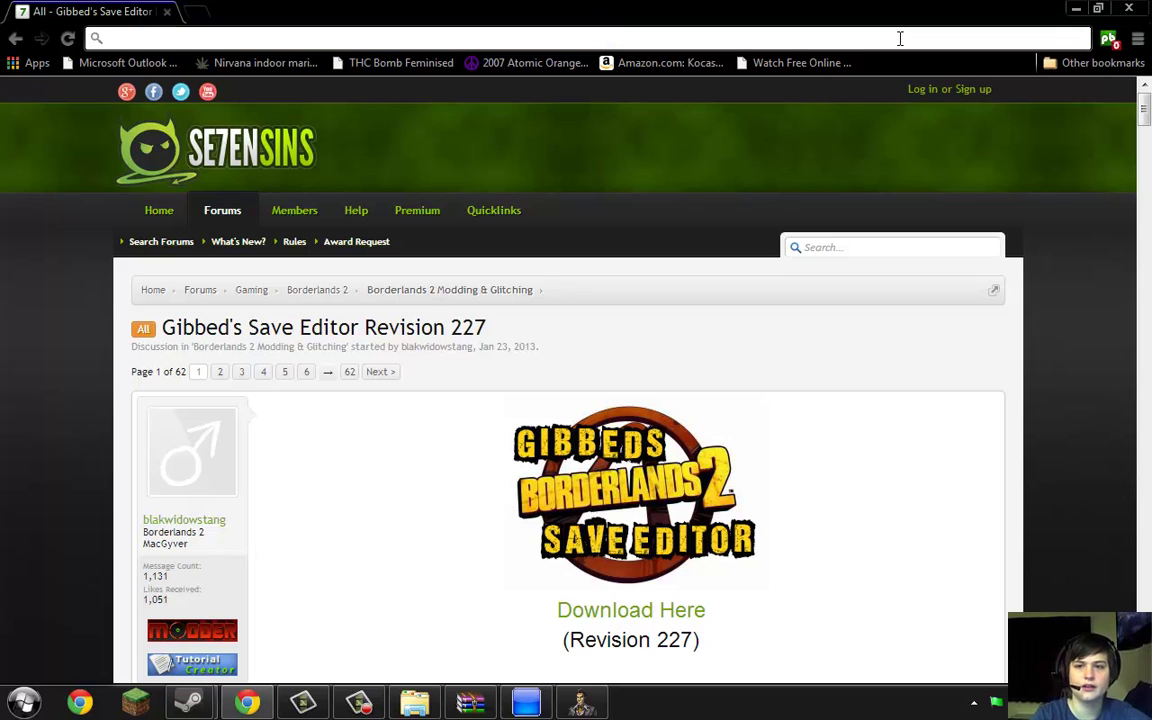
{"action": "right_click", "coordinate": [900, 38]}
{"action": "left_click", "coordinate": [938, 128]}
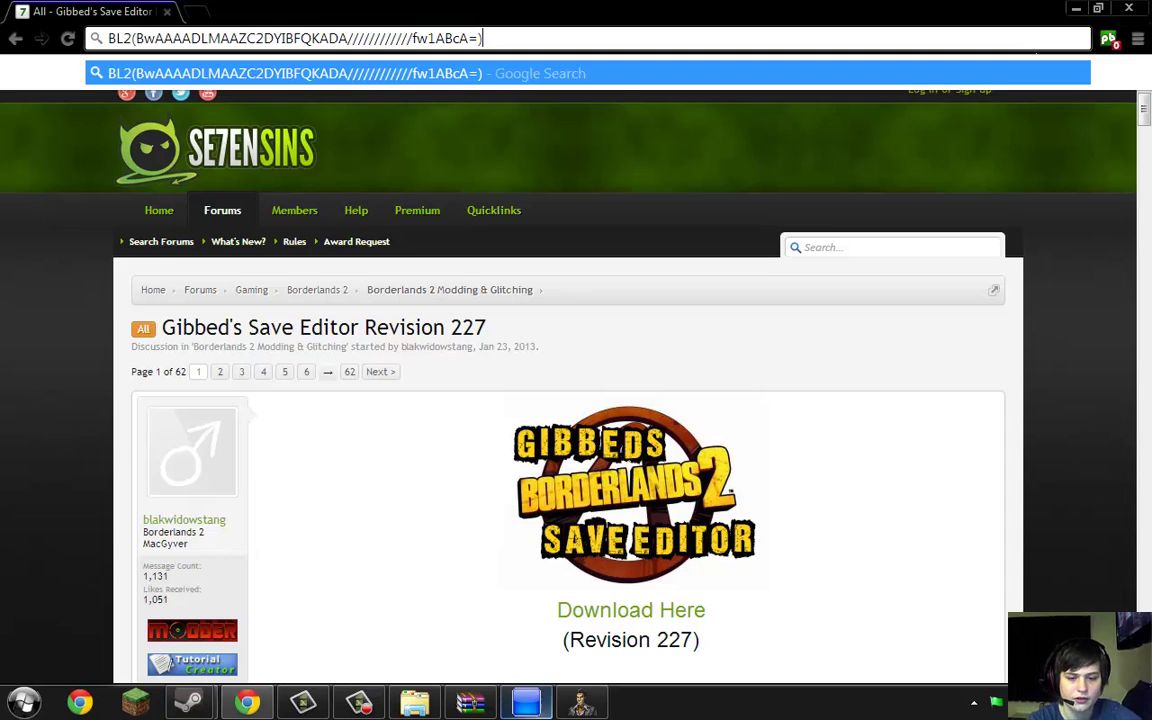
{"action": "left_click", "coordinate": [582, 703]}
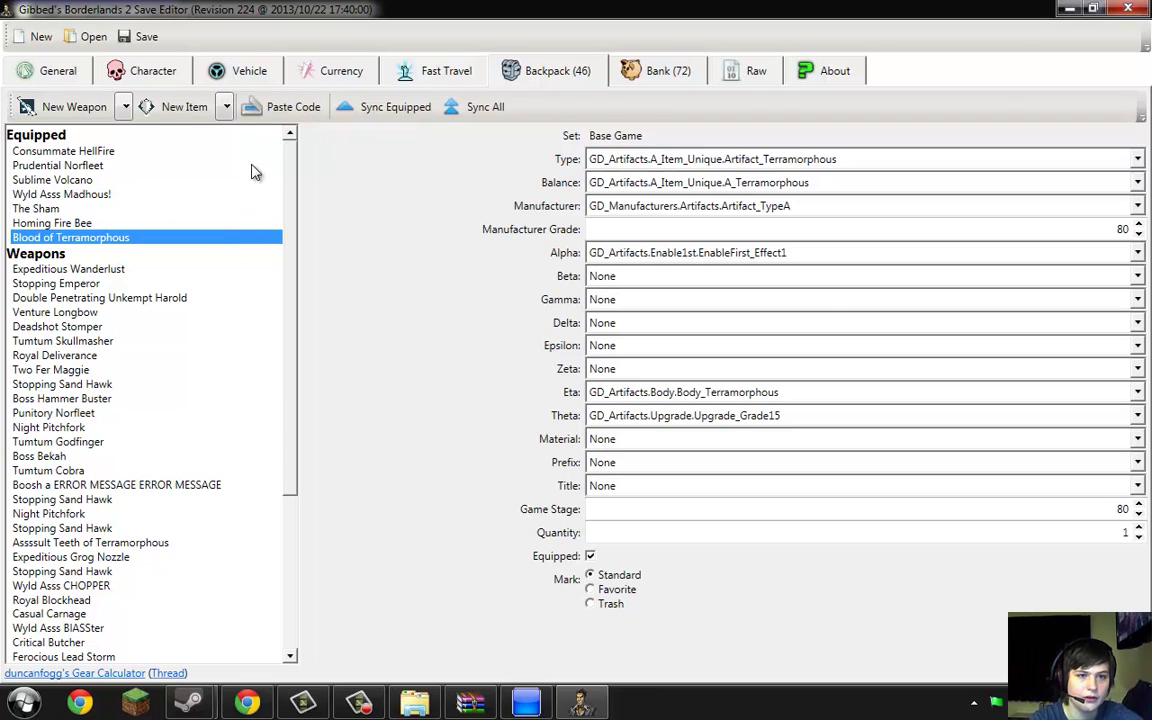
Paste the code as a second Blood of Terramorphous relic, raising the backpack to 47 items
{"action": "left_click", "coordinate": [272, 101]}
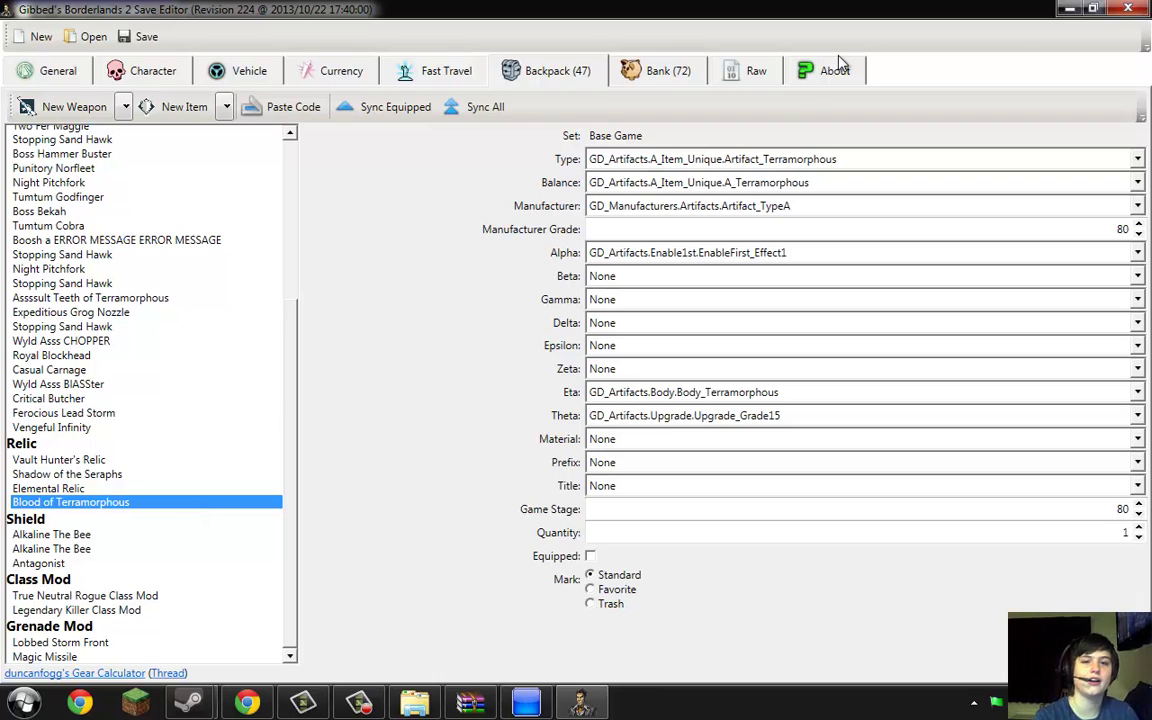
{"action": "left_click", "coordinate": [1070, 9]}
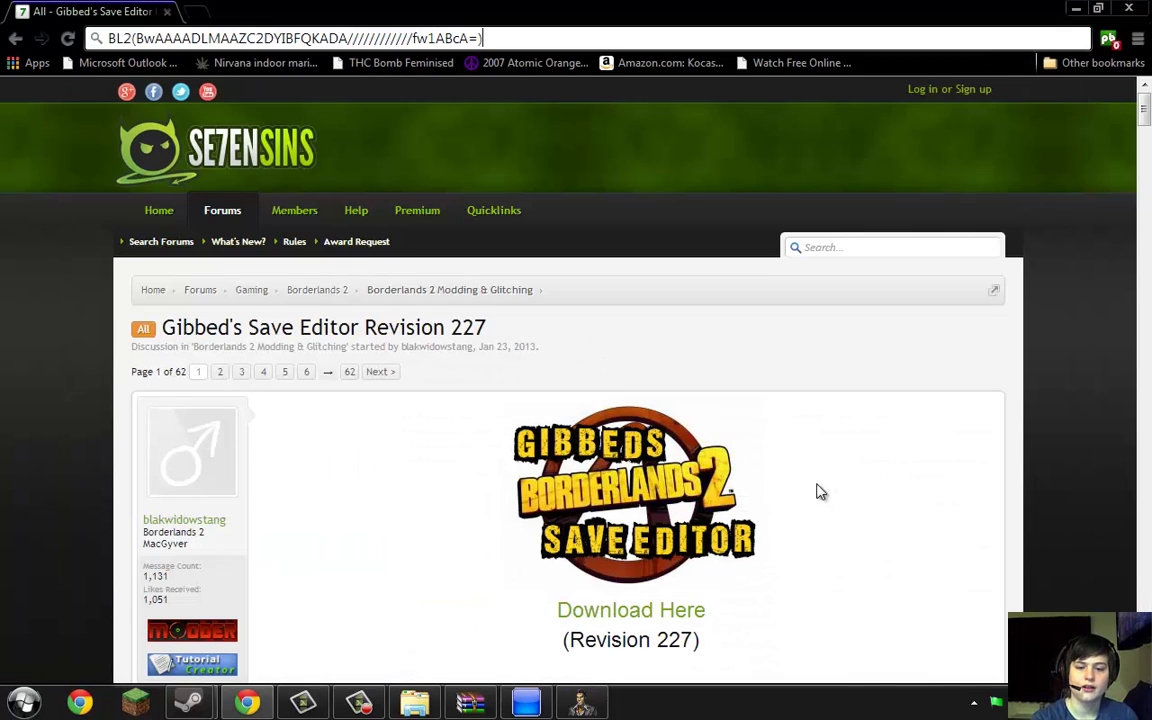
{"action": "left_click", "coordinate": [360, 701]}
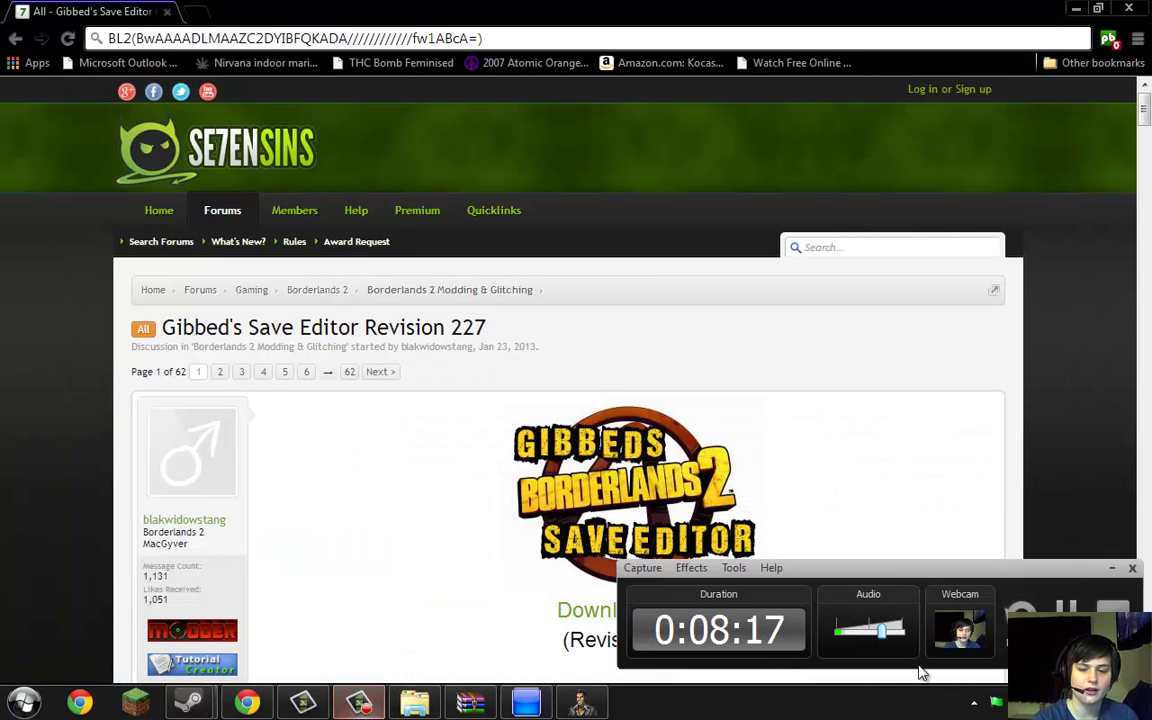